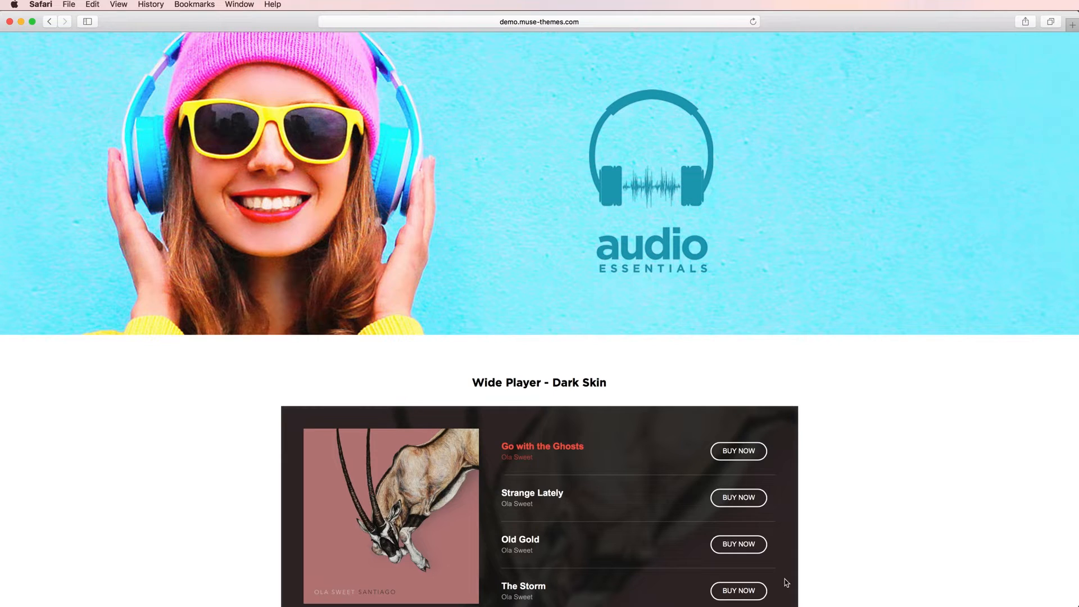
Look through the wide, standard, compact, simple and essential audio players on the Audio Essentials demo page
{"action": "scroll", "coordinate": [887, 485], "scroll_direction": "down", "scroll_amount": 5}
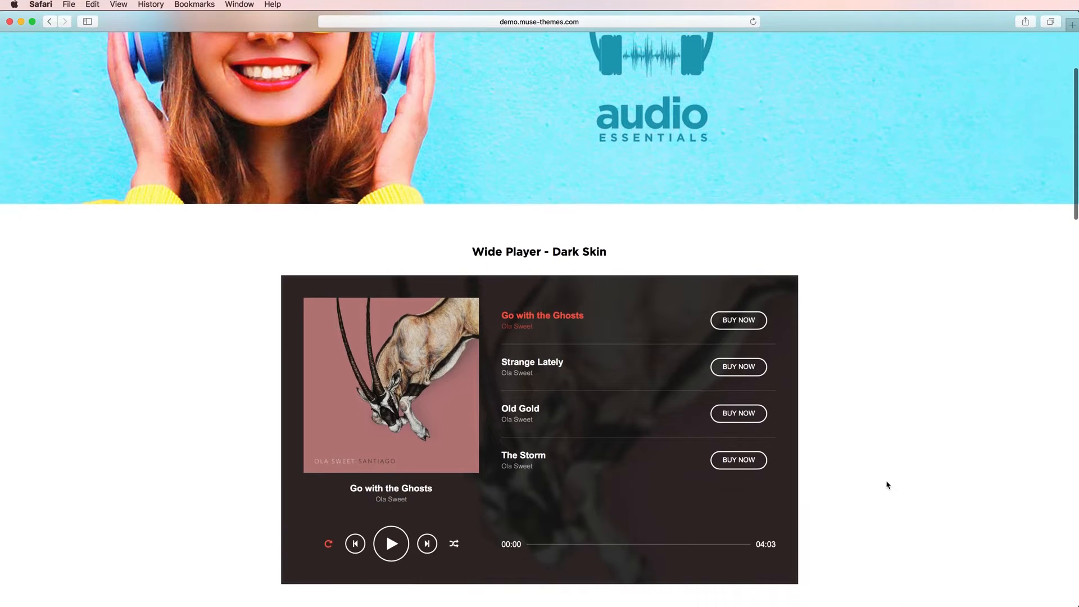
{"action": "scroll", "coordinate": [888, 485], "scroll_direction": "down", "scroll_amount": 6}
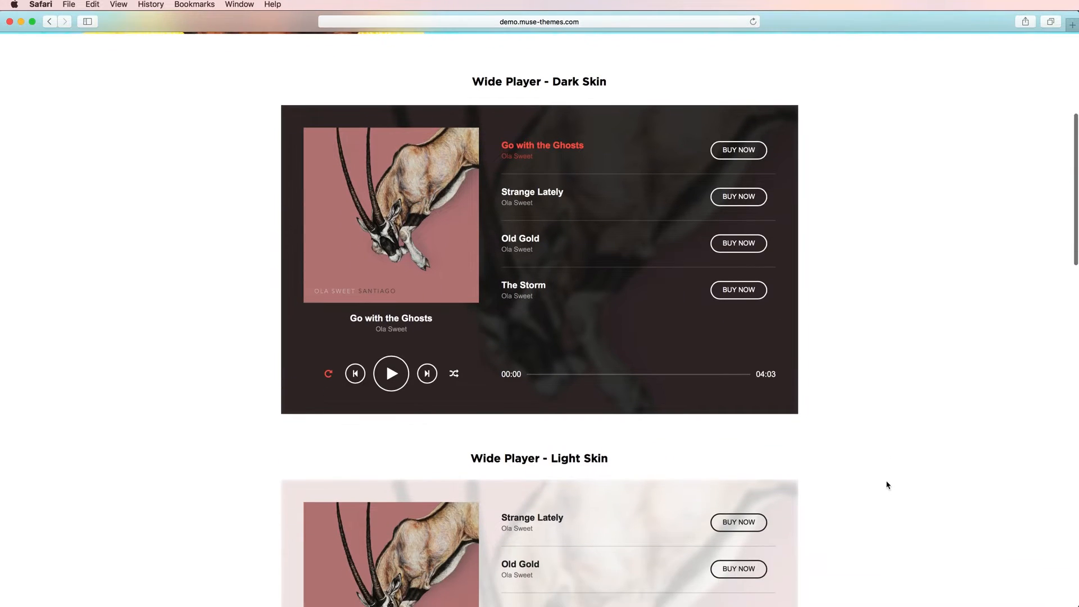
{"action": "scroll", "coordinate": [888, 484], "scroll_direction": "down", "scroll_amount": 3}
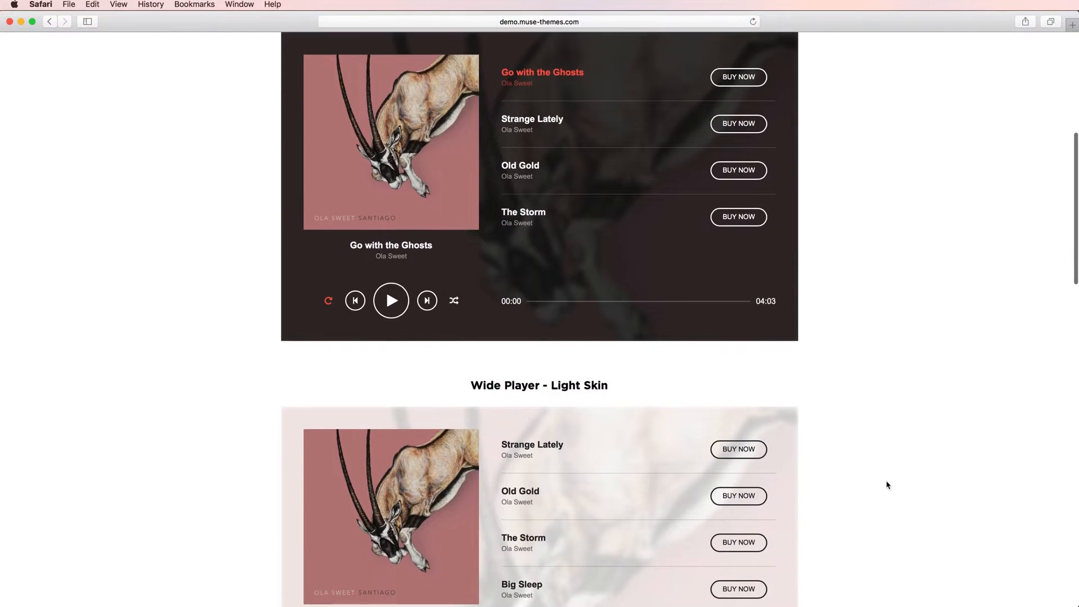
{"action": "scroll", "coordinate": [887, 485], "scroll_direction": "up", "scroll_amount": 2}
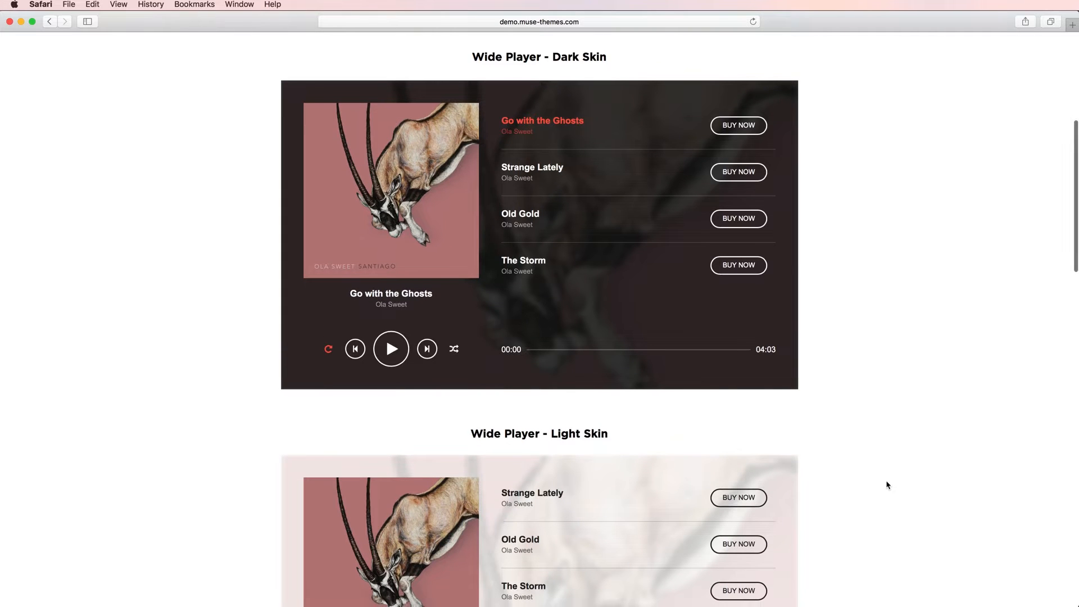
{"action": "scroll", "coordinate": [888, 485], "scroll_direction": "down", "scroll_amount": 6}
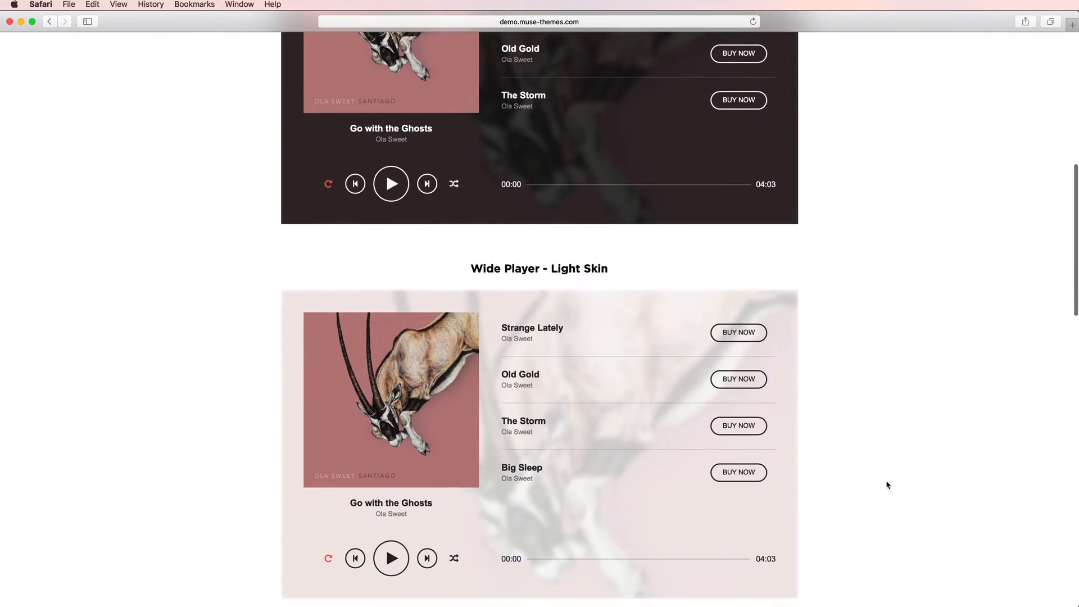
{"action": "scroll", "coordinate": [888, 485], "scroll_direction": "down", "scroll_amount": 8}
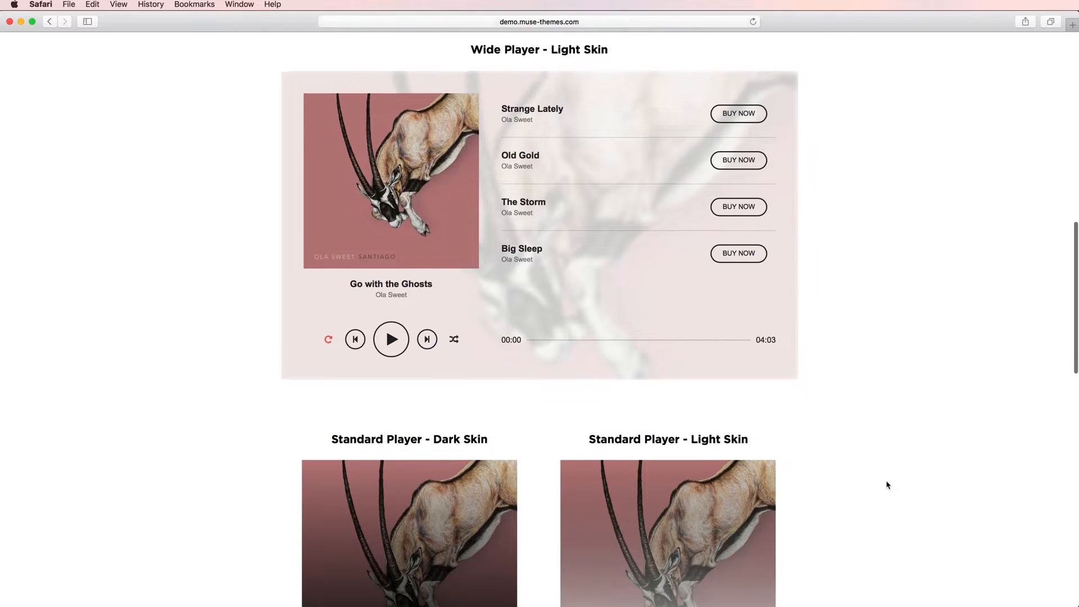
{"action": "scroll", "coordinate": [887, 484], "scroll_direction": "down", "scroll_amount": 11}
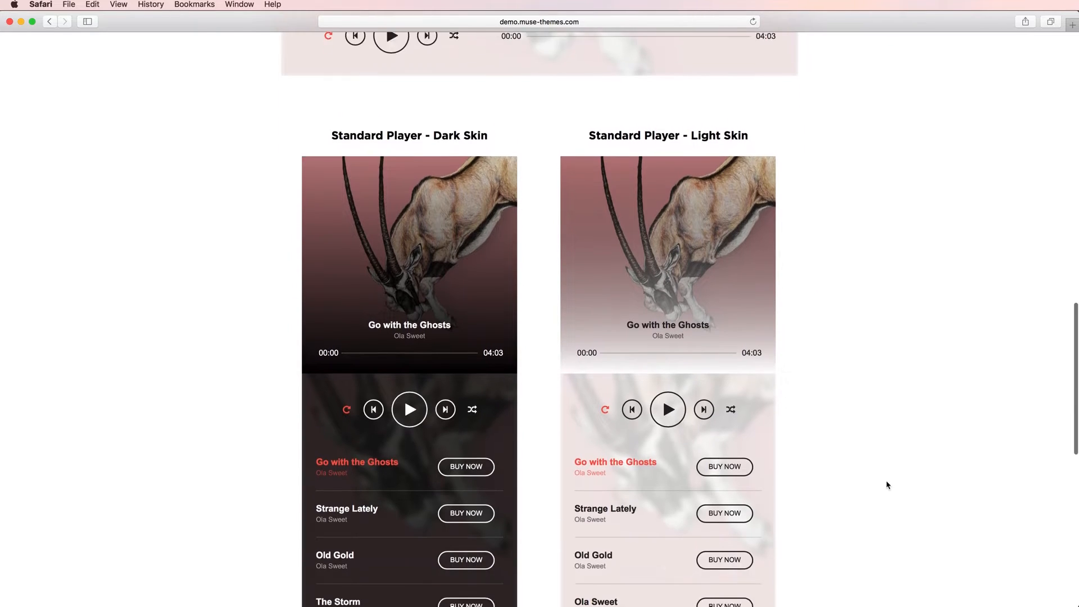
{"action": "scroll", "coordinate": [888, 484], "scroll_direction": "down", "scroll_amount": 4}
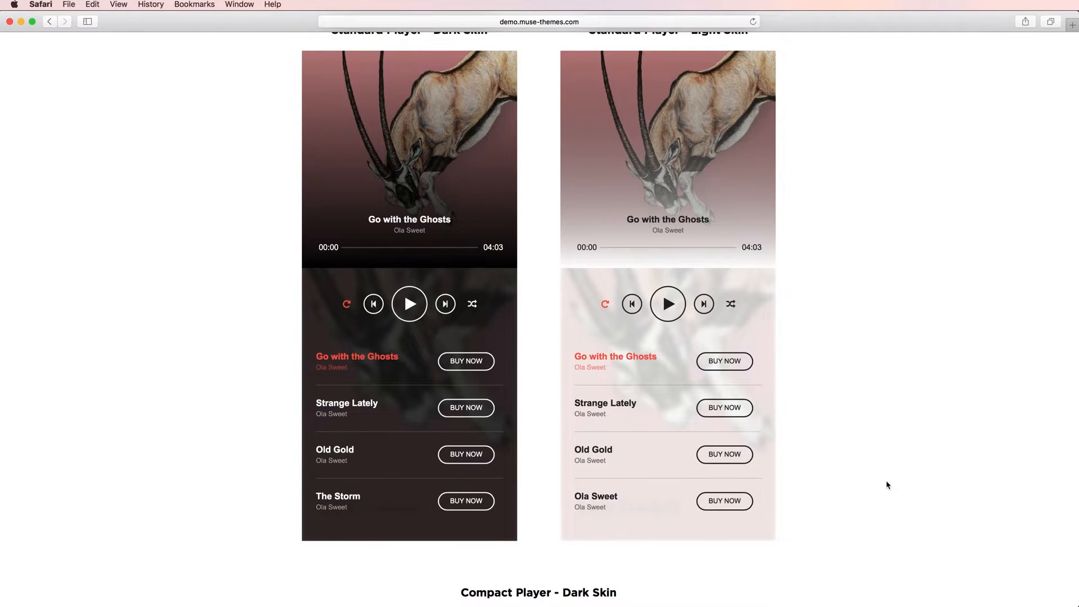
{"action": "scroll", "coordinate": [888, 485], "scroll_direction": "up", "scroll_amount": 10}
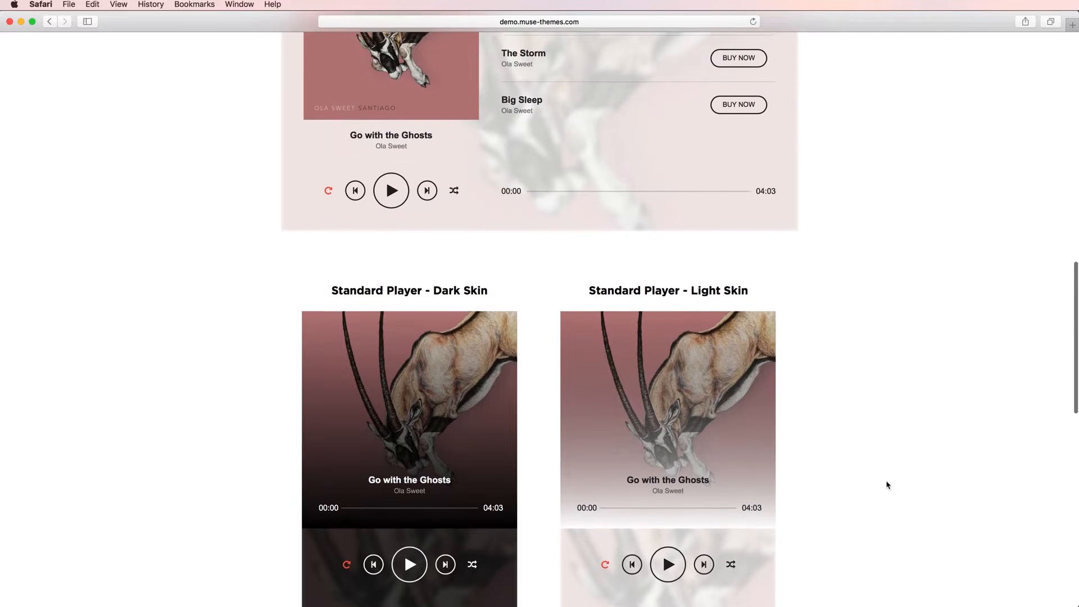
{"action": "scroll", "coordinate": [888, 485], "scroll_direction": "up", "scroll_amount": 6}
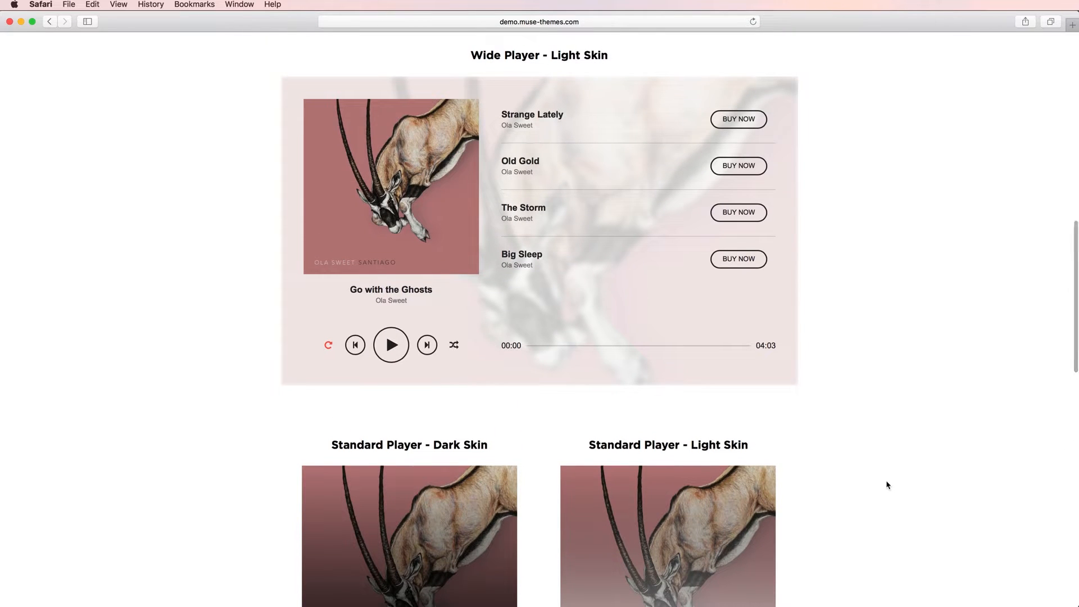
{"action": "scroll", "coordinate": [887, 485], "scroll_direction": "down", "scroll_amount": 18}
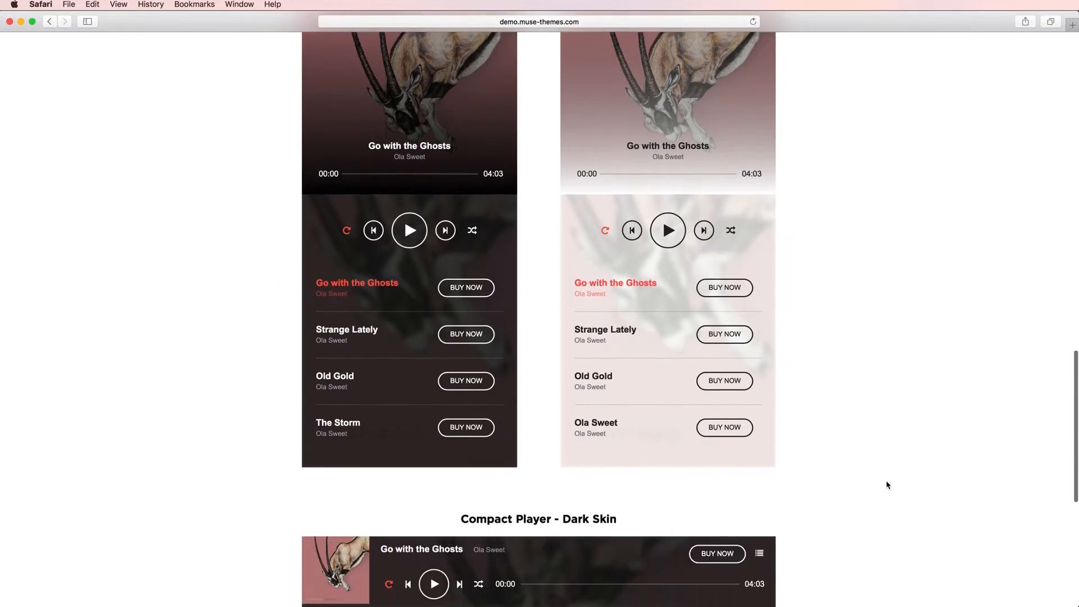
{"action": "scroll", "coordinate": [888, 484], "scroll_direction": "down", "scroll_amount": 15}
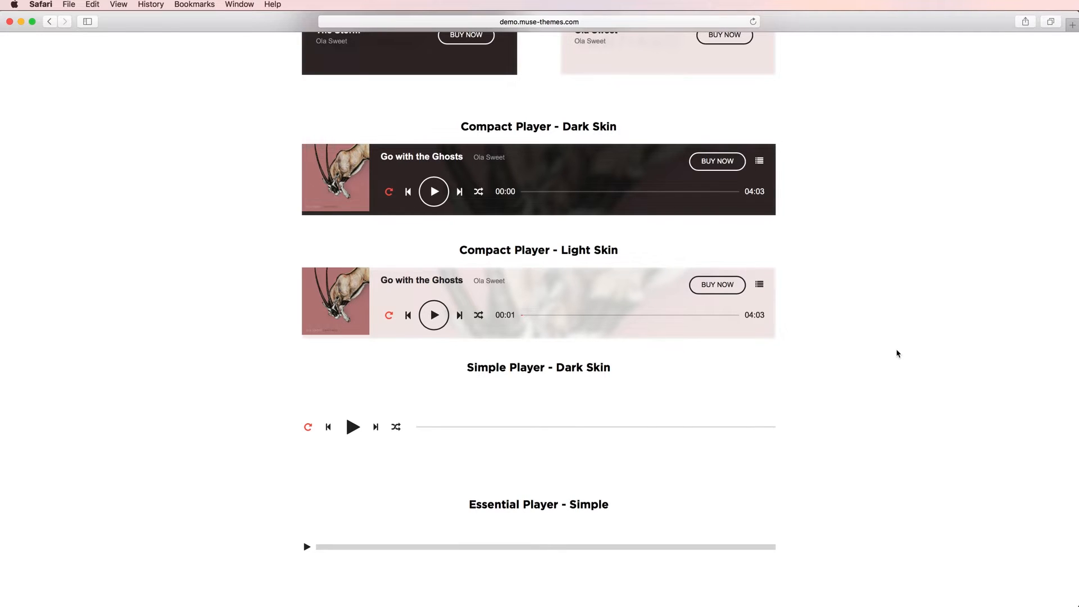
{"action": "scroll", "coordinate": [898, 353], "scroll_direction": "up", "scroll_amount": 3}
{"action": "scroll", "coordinate": [898, 353], "scroll_direction": "up", "scroll_amount": 15}
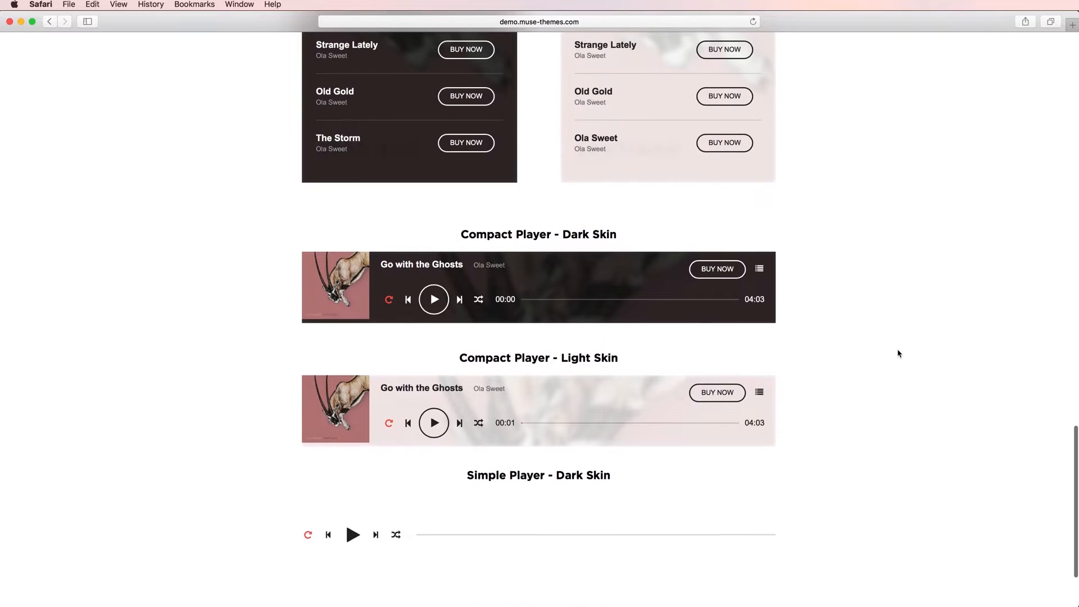
{"action": "scroll", "coordinate": [898, 353], "scroll_direction": "up", "scroll_amount": 15}
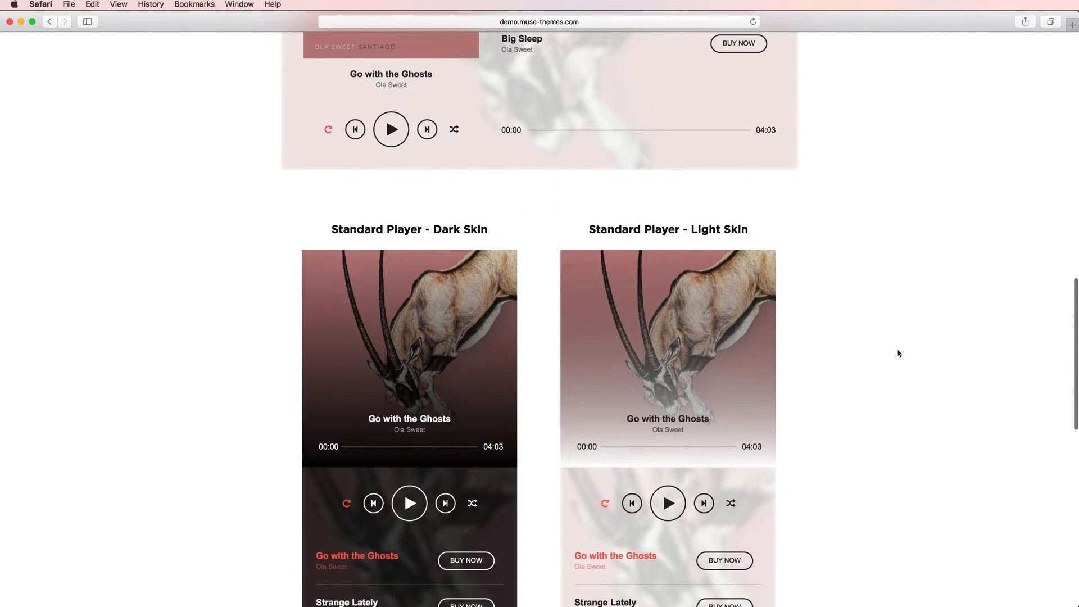
{"action": "scroll", "coordinate": [898, 353], "scroll_direction": "up", "scroll_amount": 15}
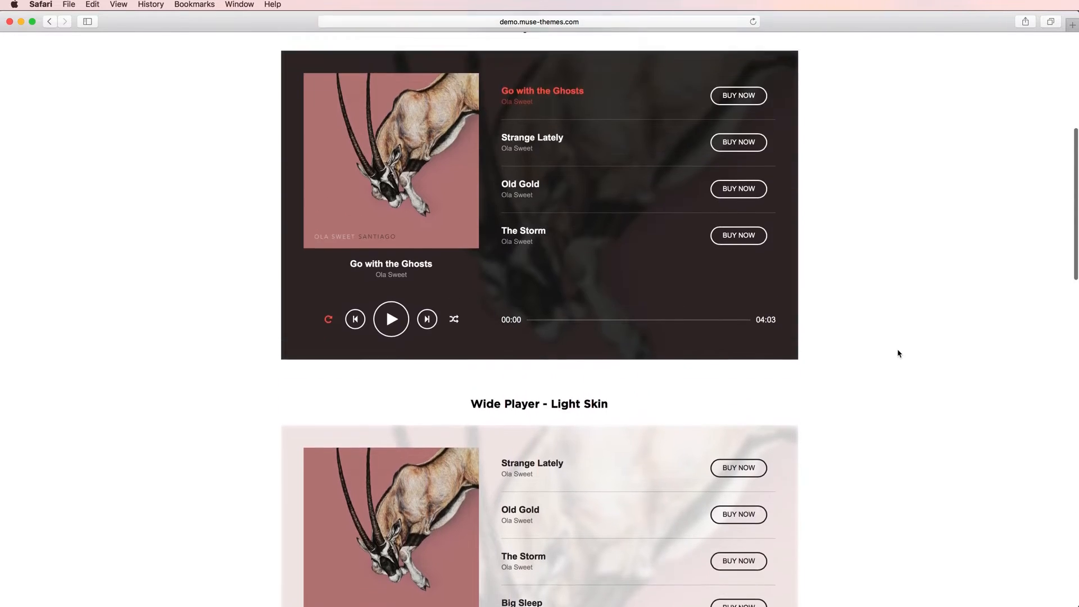
{"action": "scroll", "coordinate": [898, 353], "scroll_direction": "up", "scroll_amount": 1}
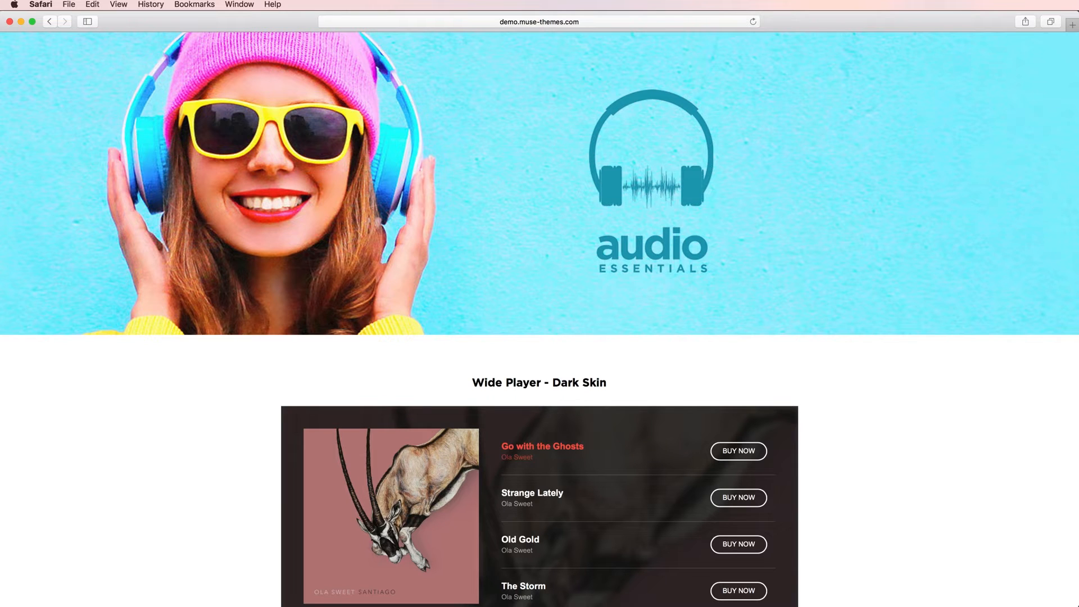
Review the Essential Player - Simple at the end of the demo page, and compare it with the compact, standard and wide players above
{"action": "scroll", "coordinate": [959, 484], "scroll_direction": "down", "scroll_amount": 14}
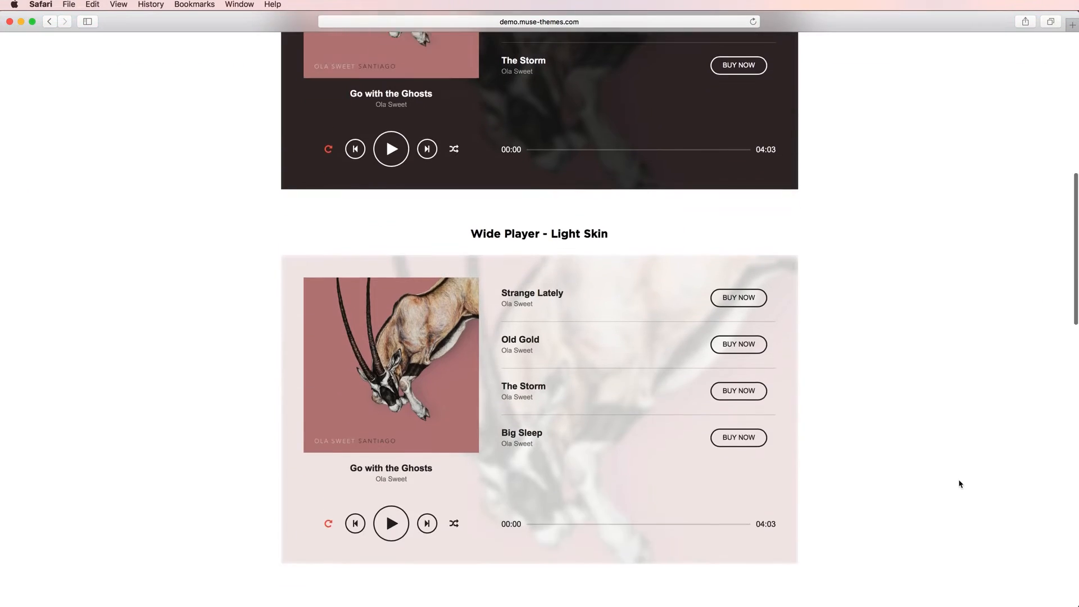
{"action": "scroll", "coordinate": [959, 484], "scroll_direction": "down", "scroll_amount": 20}
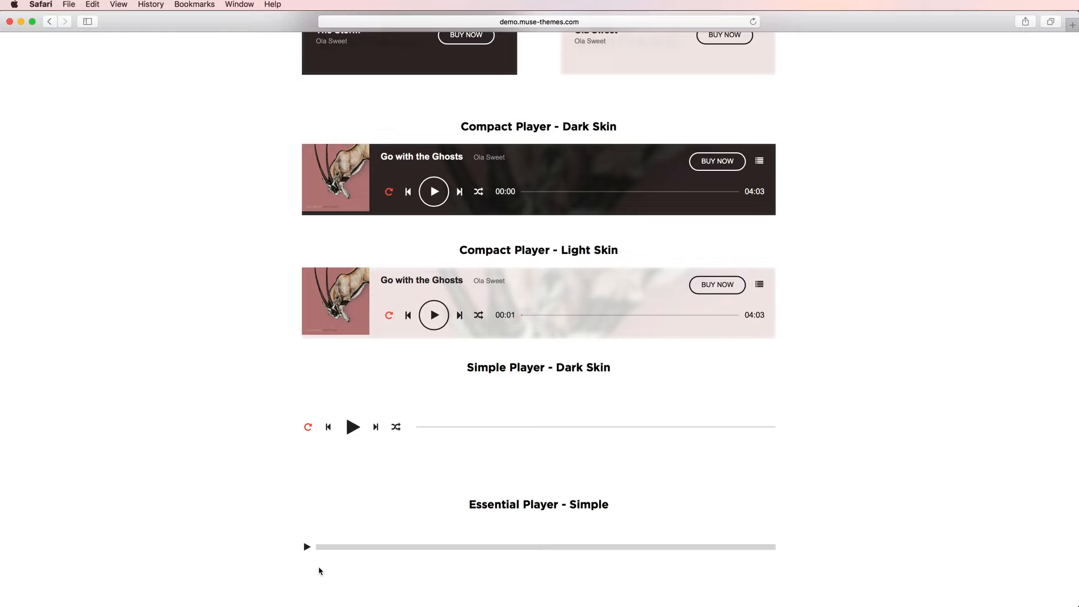
{"action": "scroll", "coordinate": [856, 486], "scroll_direction": "up", "scroll_amount": 4}
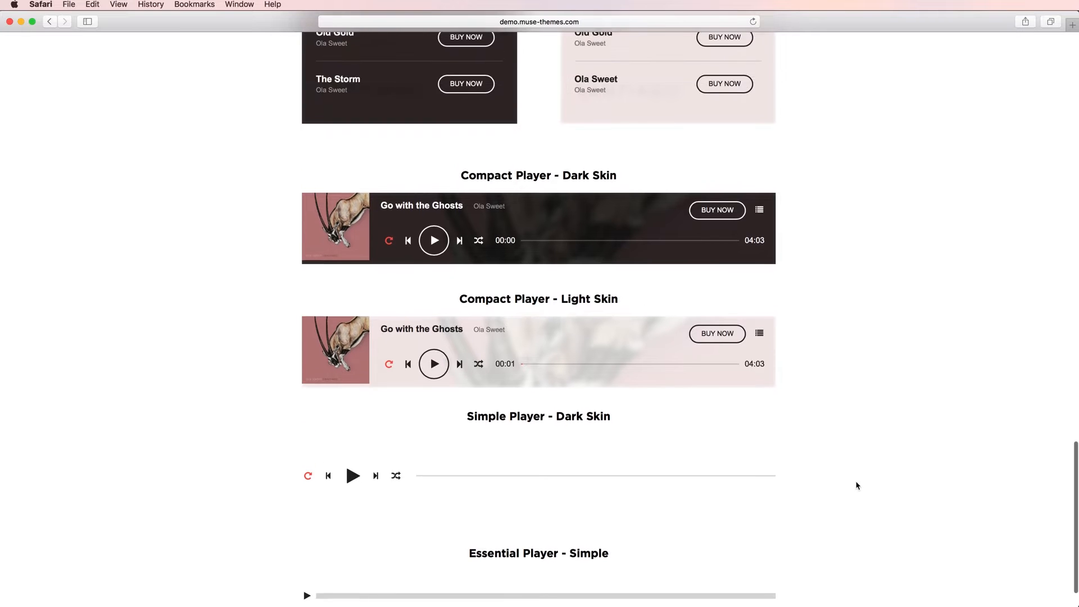
{"action": "scroll", "coordinate": [857, 485], "scroll_direction": "up", "scroll_amount": 6}
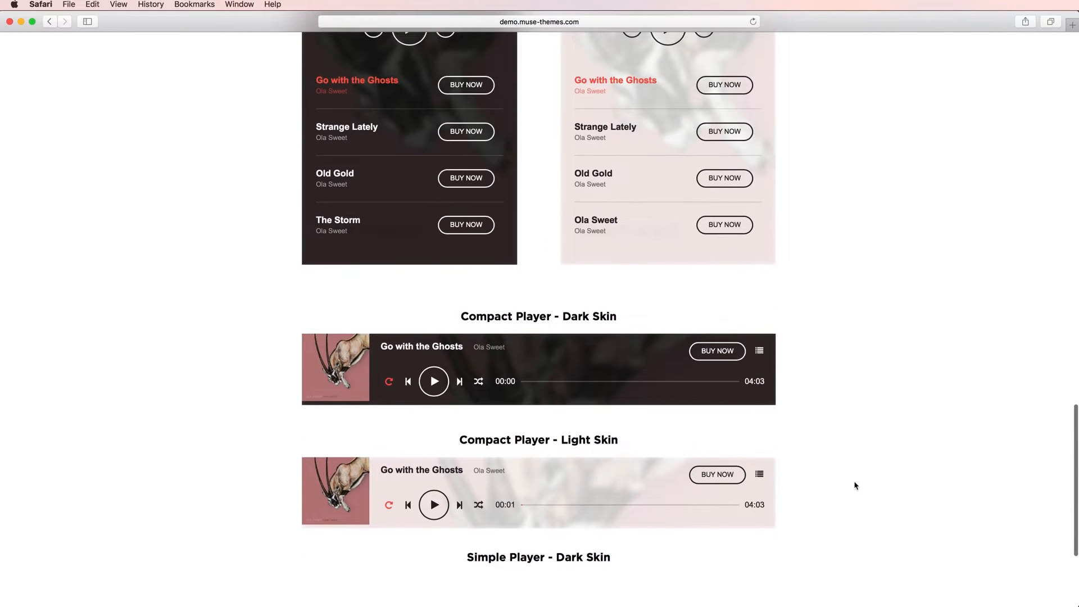
{"action": "scroll", "coordinate": [854, 486], "scroll_direction": "up", "scroll_amount": 8}
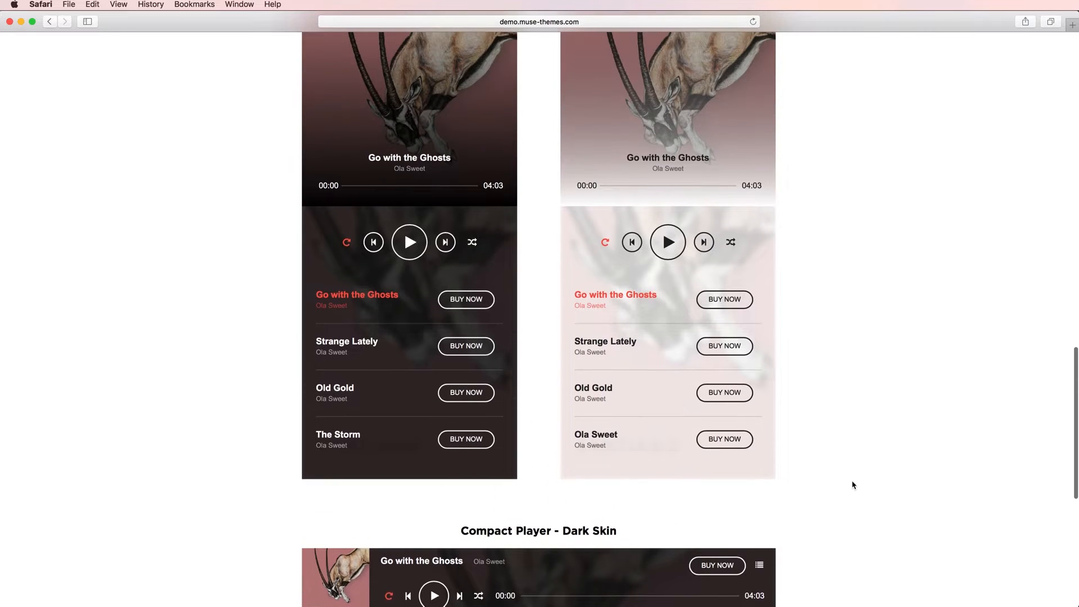
{"action": "scroll", "coordinate": [852, 485], "scroll_direction": "up", "scroll_amount": 14}
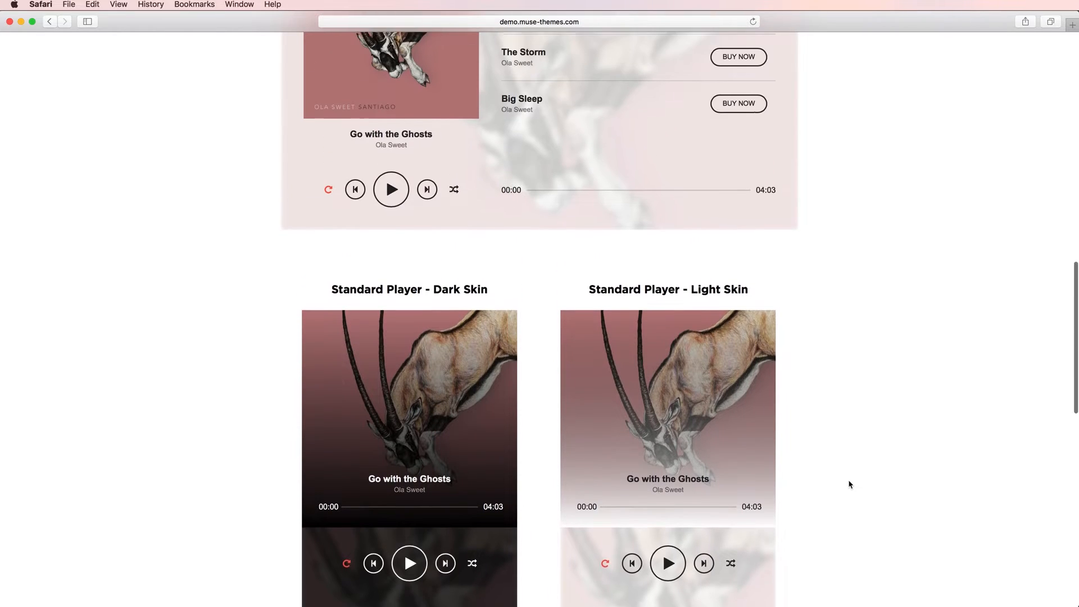
{"action": "scroll", "coordinate": [850, 484], "scroll_direction": "up", "scroll_amount": 12}
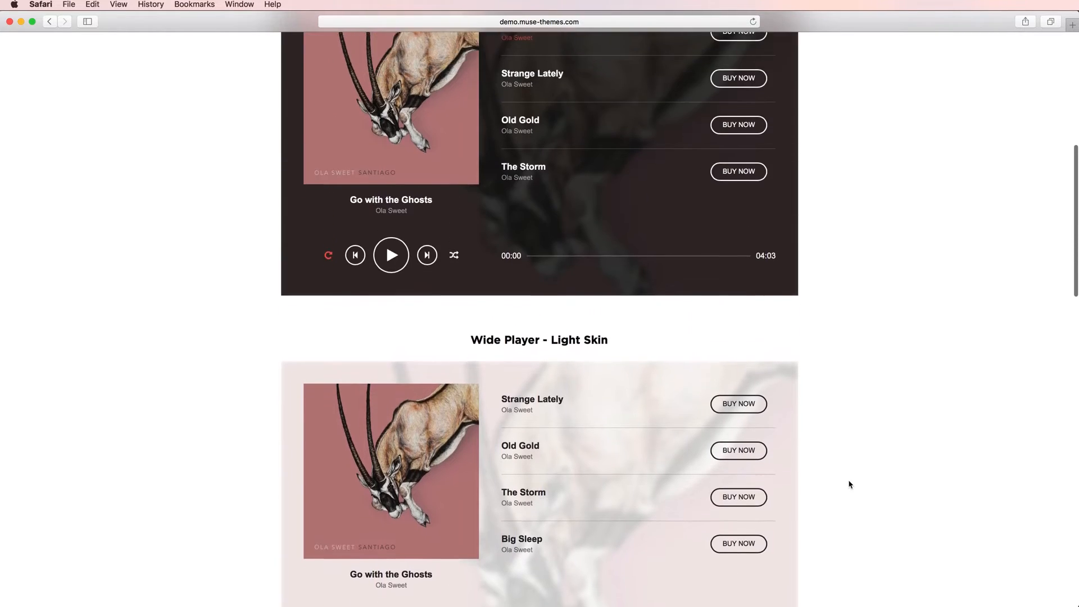
{"action": "scroll", "coordinate": [850, 485], "scroll_direction": "up", "scroll_amount": 4}
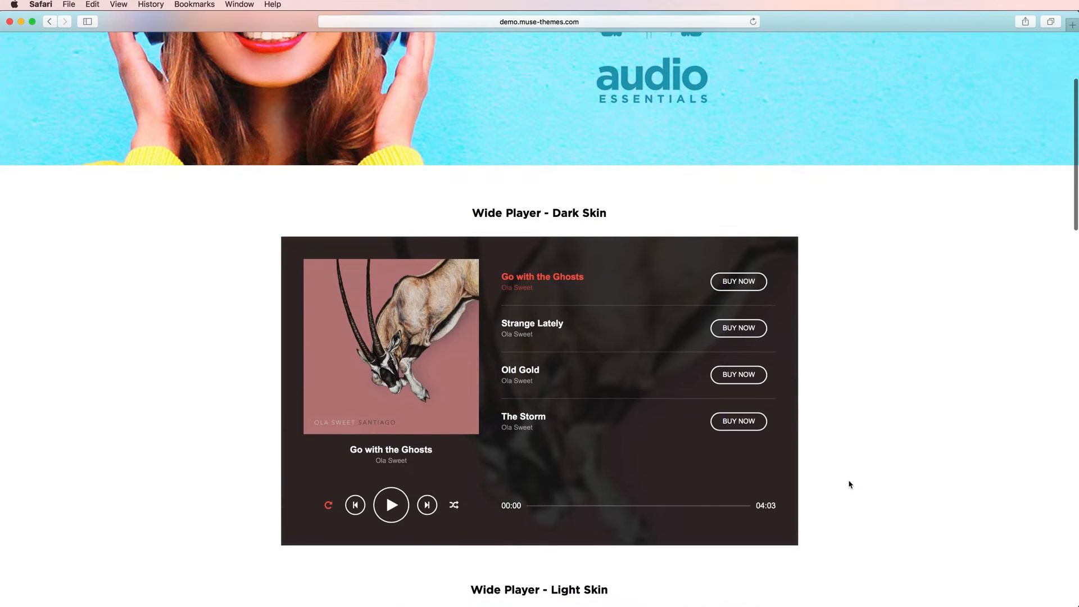
Examine the album art, track list and playback controls of the Wide Player in its dark and light skins
{"action": "scroll", "coordinate": [850, 485], "scroll_direction": "down", "scroll_amount": 1}
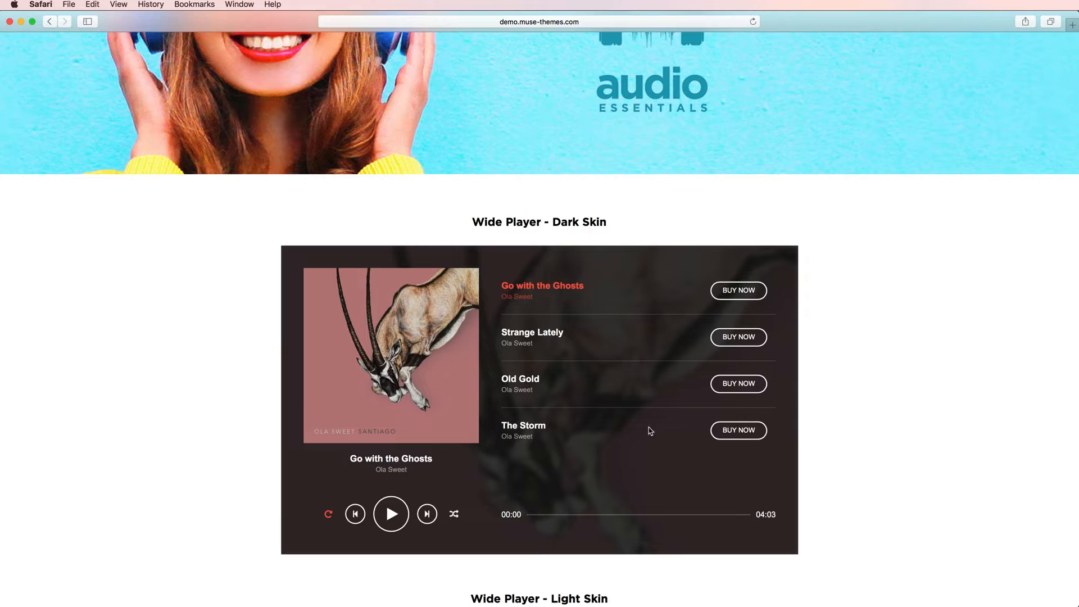
{"action": "scroll", "coordinate": [331, 384], "scroll_direction": "down", "scroll_amount": 1}
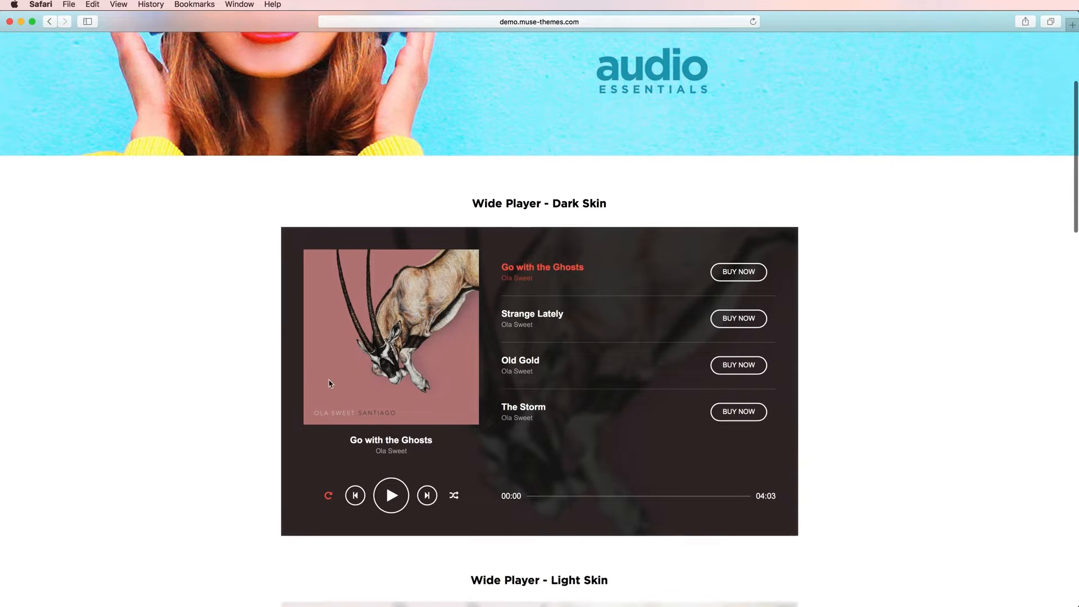
{"action": "scroll", "coordinate": [331, 384], "scroll_direction": "down", "scroll_amount": 5}
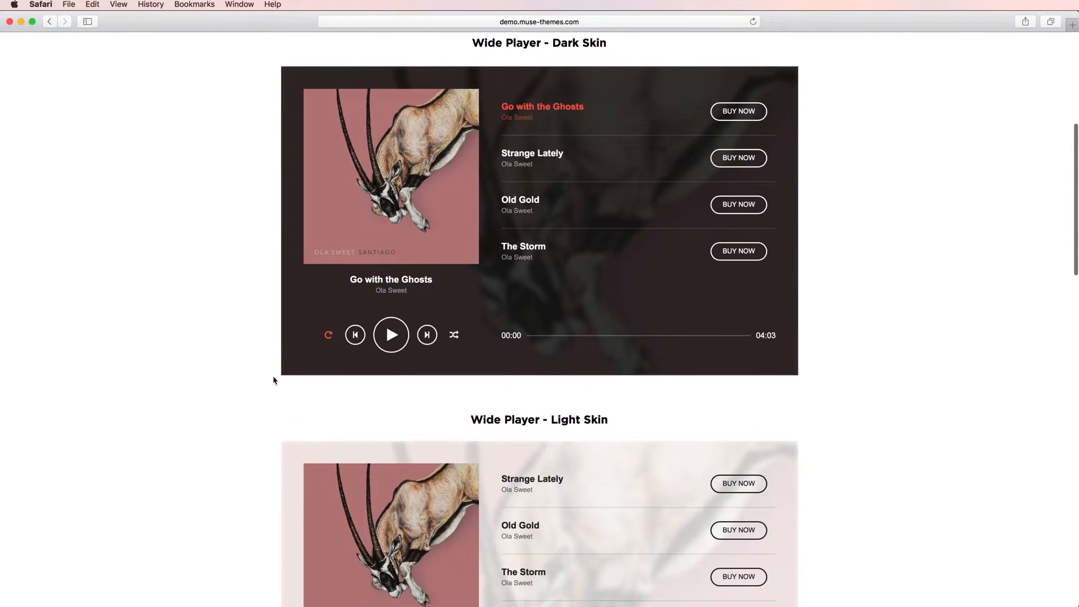
{"action": "scroll", "coordinate": [274, 381], "scroll_direction": "down", "scroll_amount": 2}
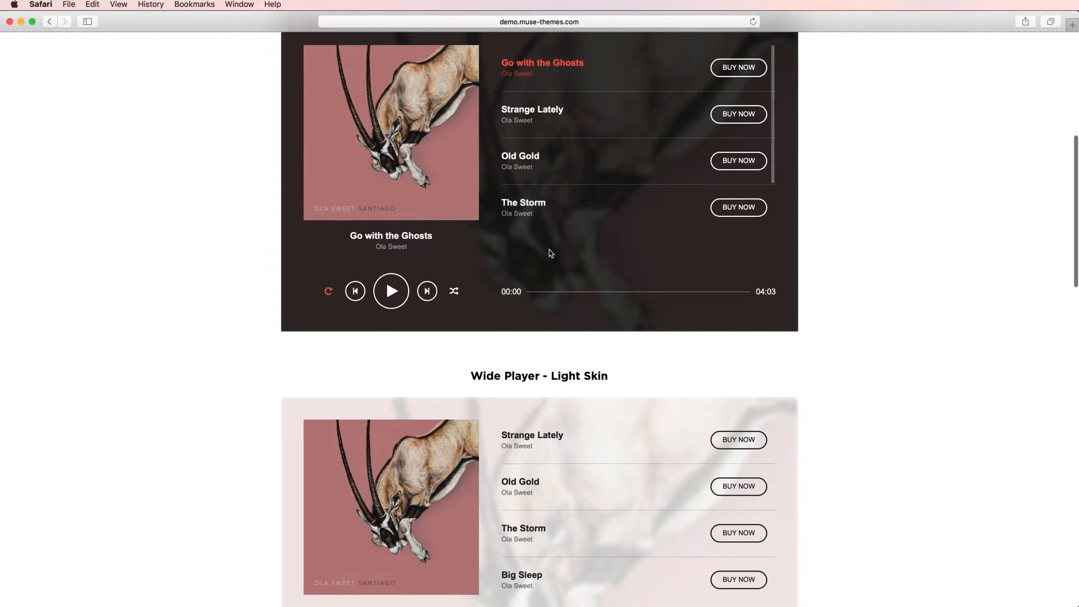
{"action": "scroll", "coordinate": [550, 241], "scroll_direction": "down", "scroll_amount": 5}
{"action": "scroll", "coordinate": [544, 278], "scroll_direction": "down", "scroll_amount": 2}
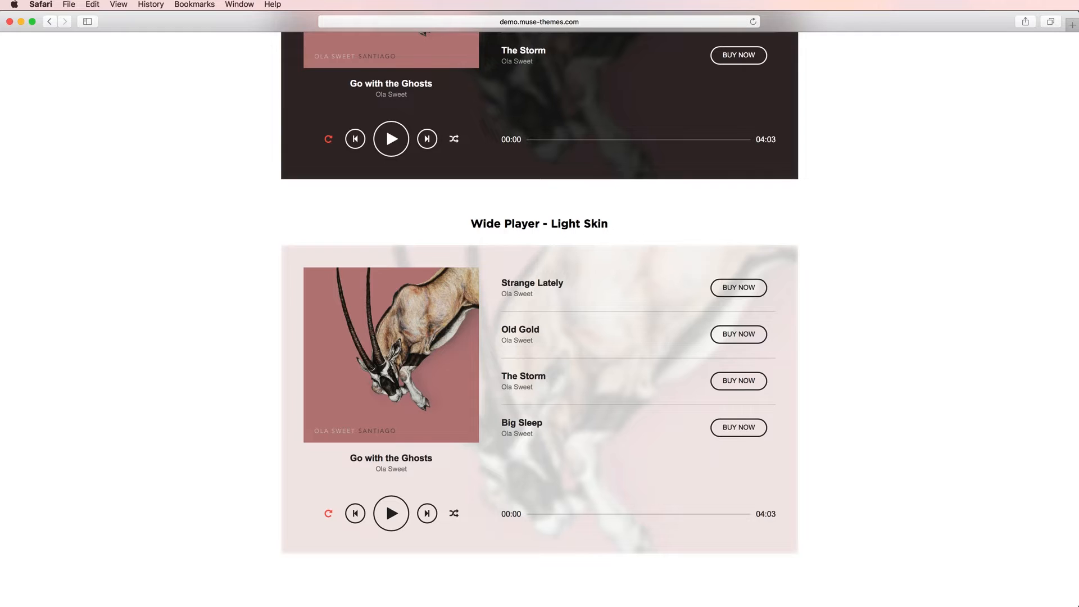
Switch to Adobe Muse and place the Audio Essential widget from the Audio Essentials library on the Home page at X 230, Y 62
{"action": "key", "text": "super+Tab"}
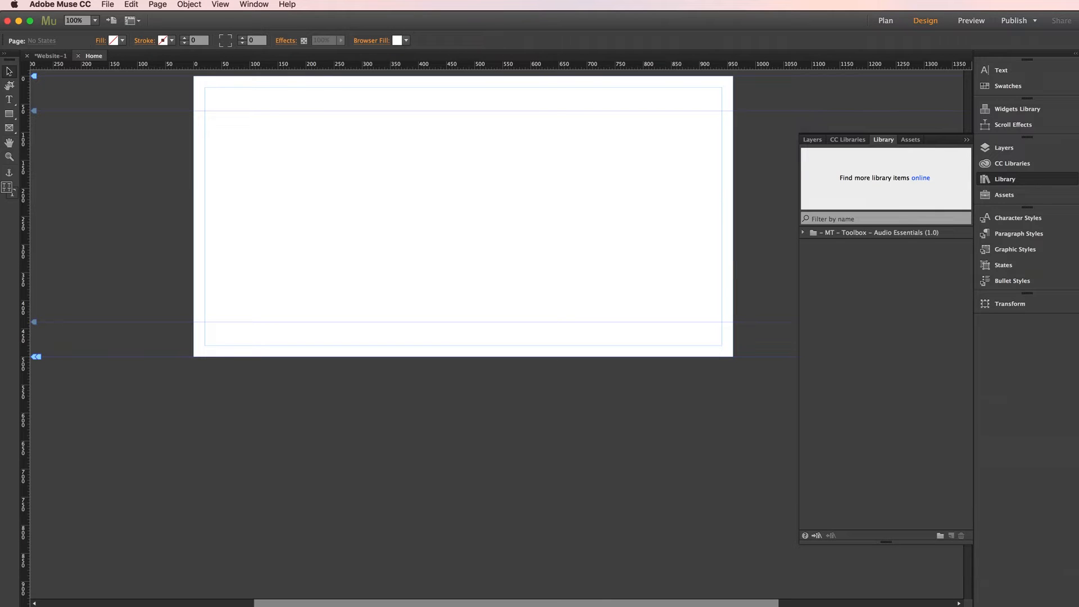
{"action": "left_click", "coordinate": [804, 233]}
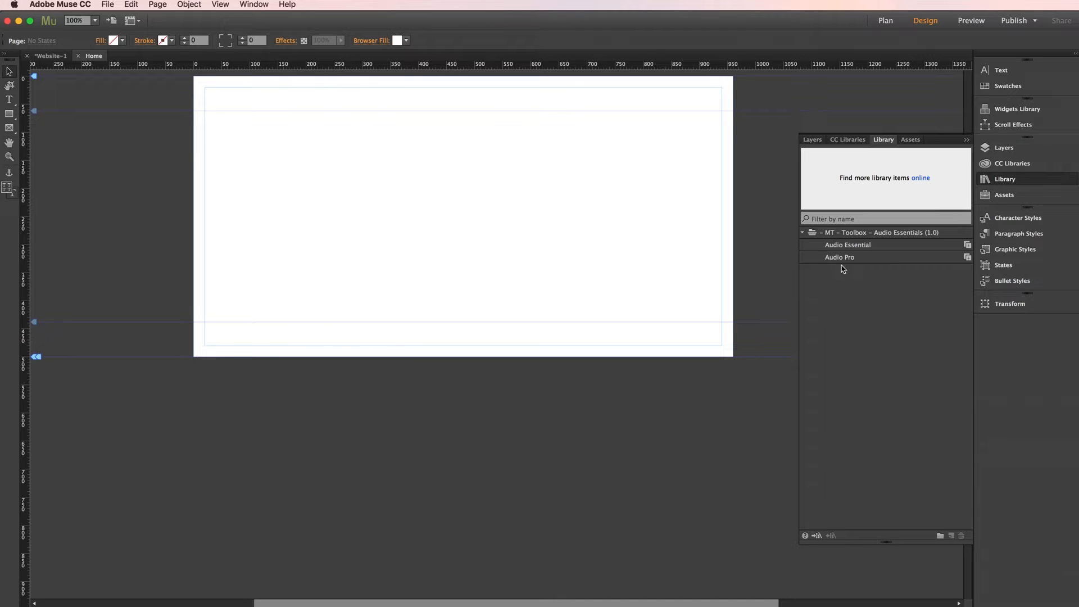
{"action": "left_click_drag", "start_coordinate": [870, 247], "coordinate": [306, 119]}
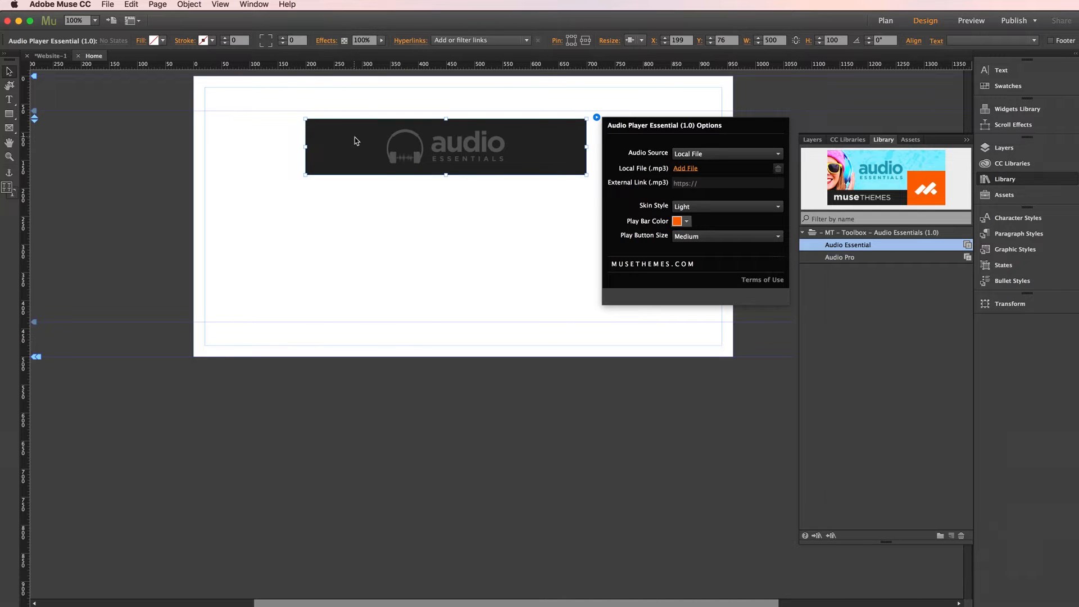
{"action": "left_click_drag", "start_coordinate": [405, 141], "coordinate": [424, 138]}
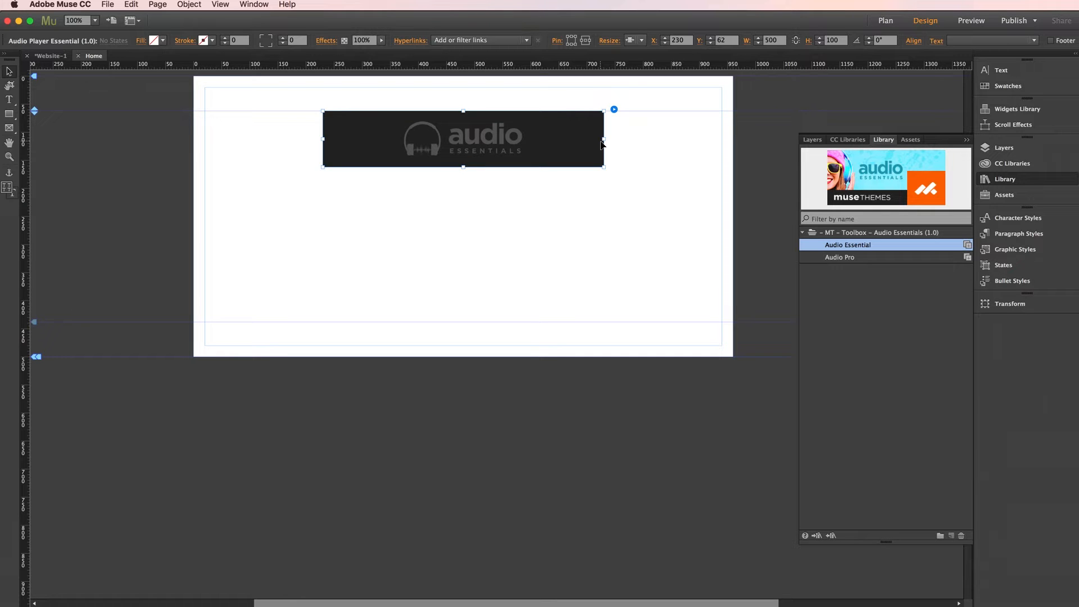
Open the Audio Essential widget's options and switch its audio source to External Link, ready for a link address
{"action": "left_click", "coordinate": [614, 109]}
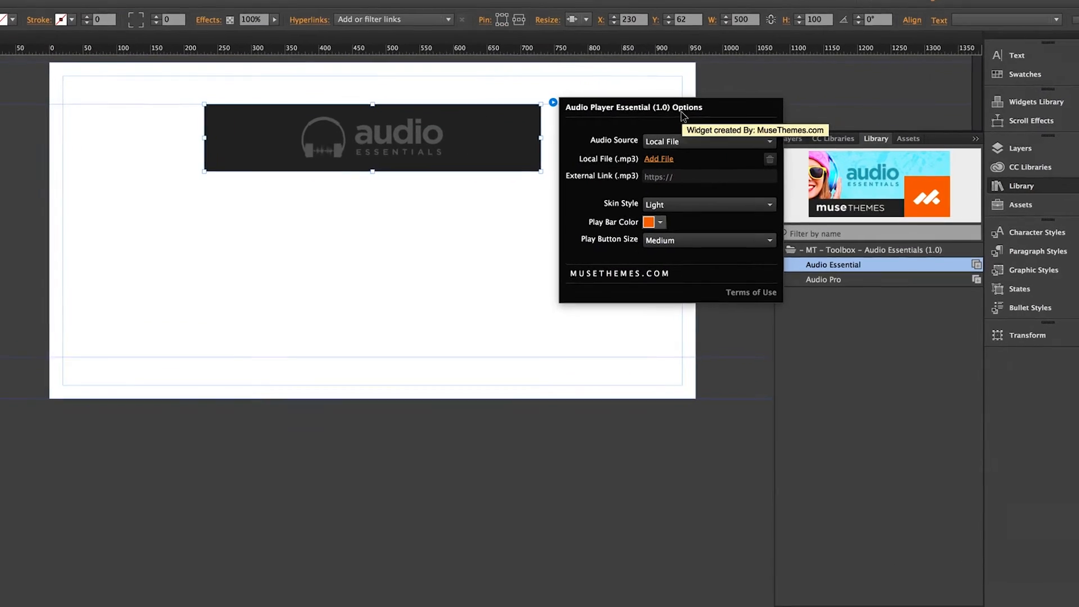
{"action": "left_click", "coordinate": [657, 143]}
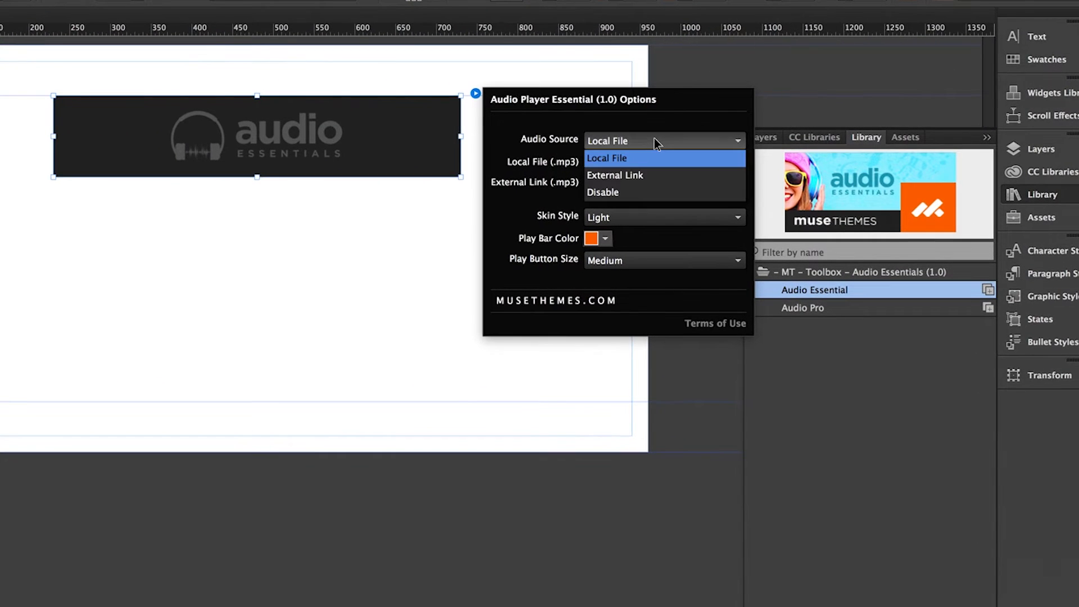
{"action": "left_click", "coordinate": [633, 177]}
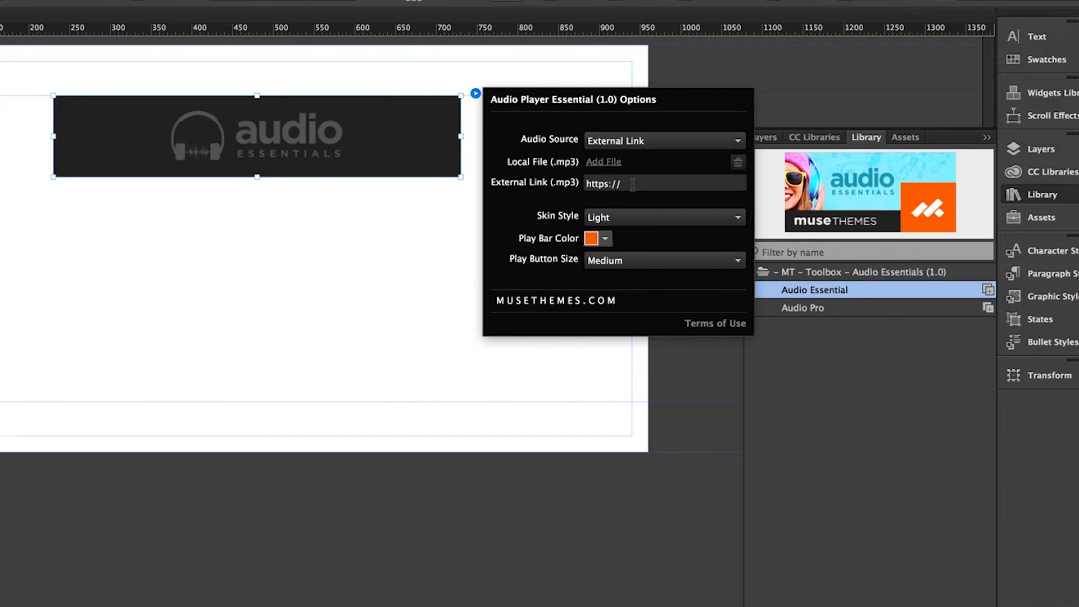
{"action": "left_click", "coordinate": [637, 183]}
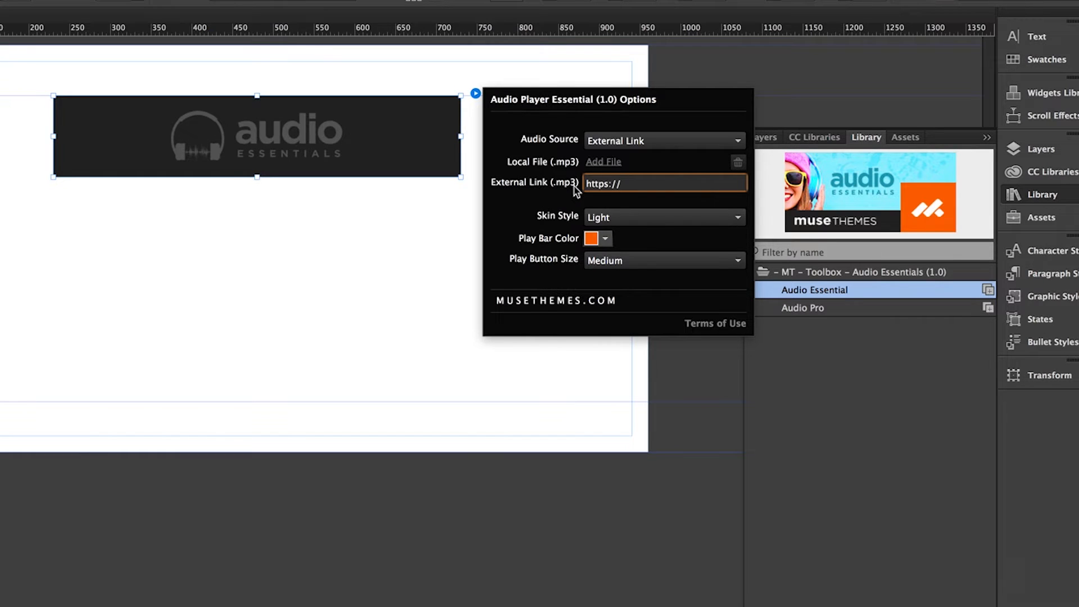
Set the widget's audio source to Local File and add Old Gold.mp3 from the Album folder
{"action": "left_click", "coordinate": [638, 145]}
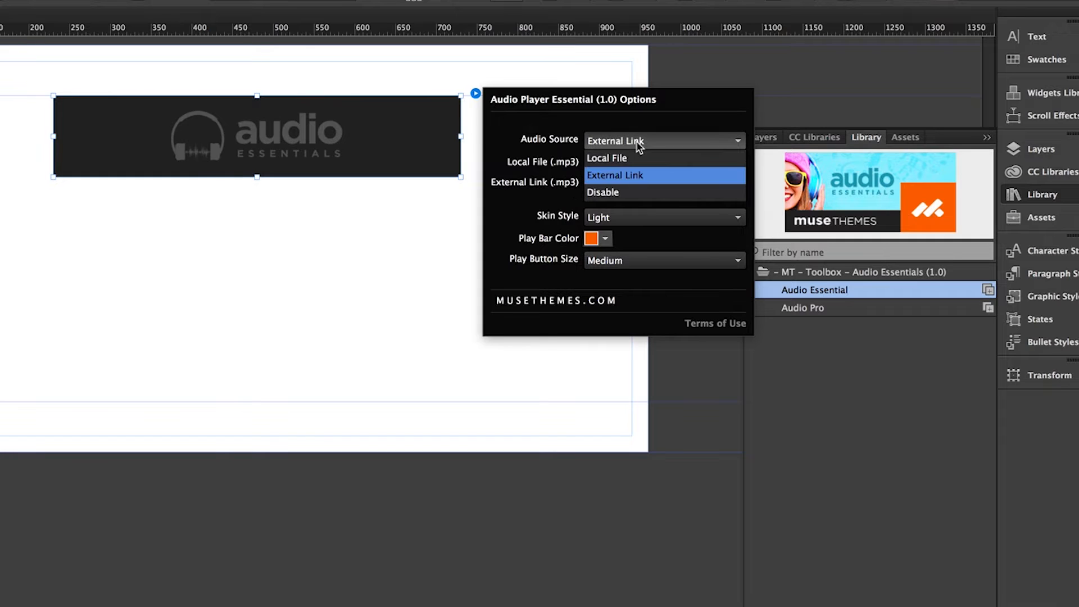
{"action": "left_click", "coordinate": [621, 158]}
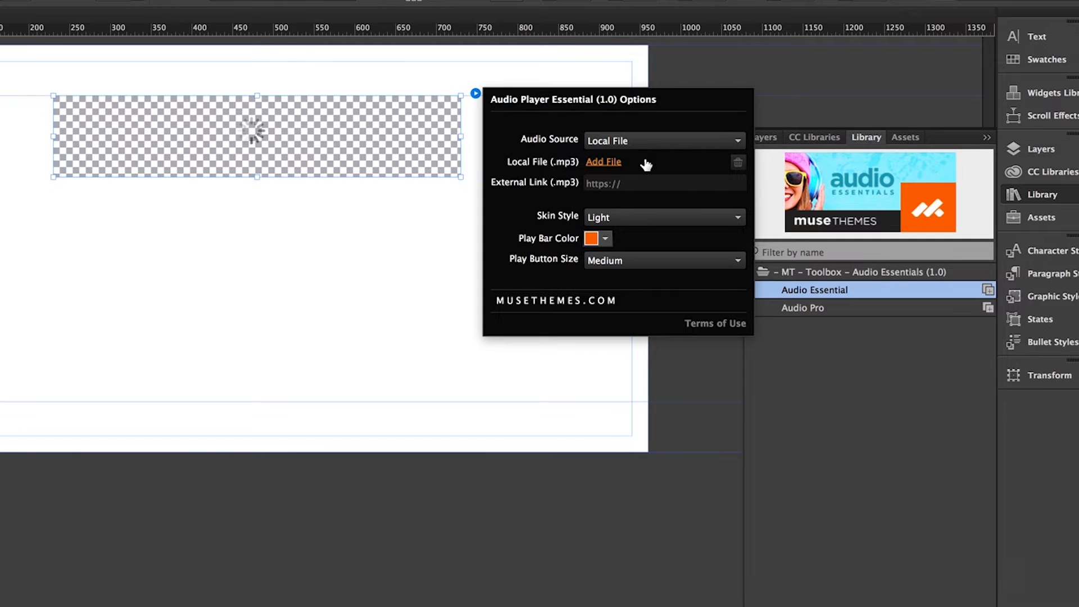
{"action": "left_click", "coordinate": [615, 162]}
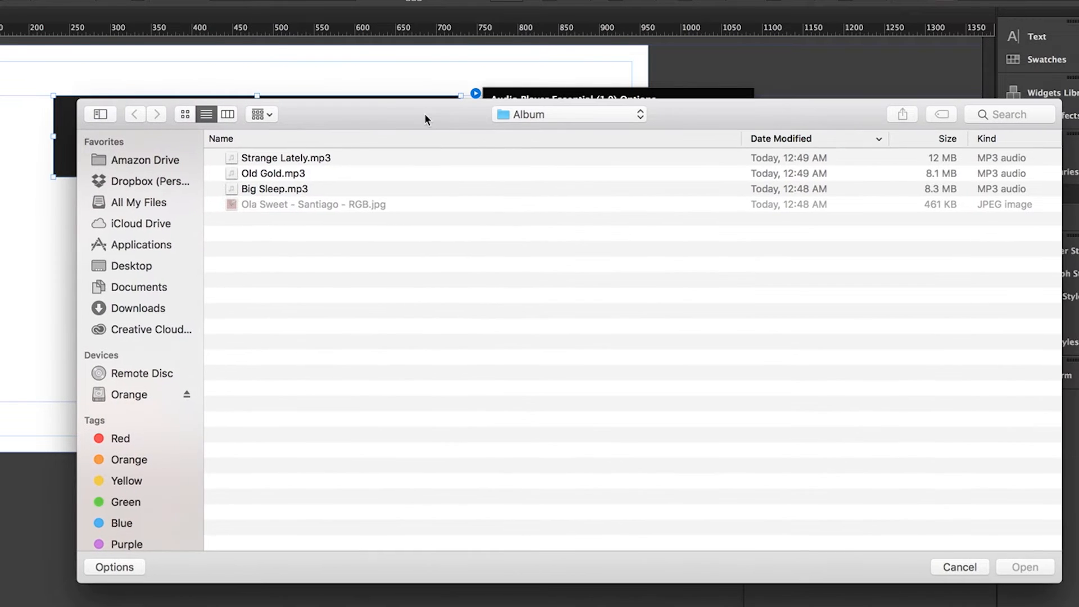
{"action": "left_click", "coordinate": [262, 174]}
{"action": "left_click", "coordinate": [1026, 568]}
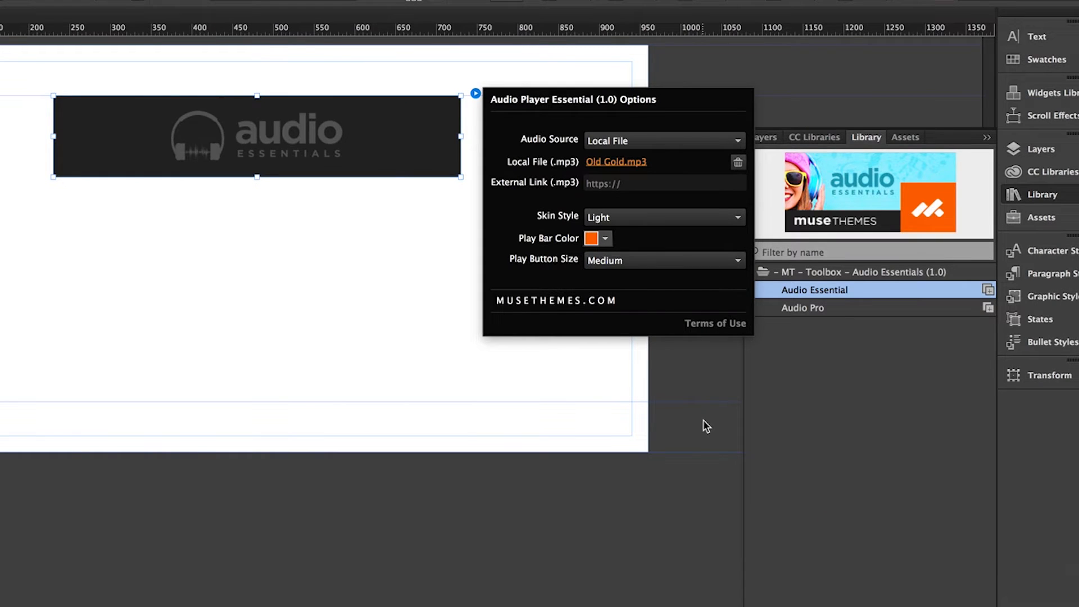
Set the Audio Essential widget's skin style to Dark and close its options
{"action": "left_click", "coordinate": [631, 221]}
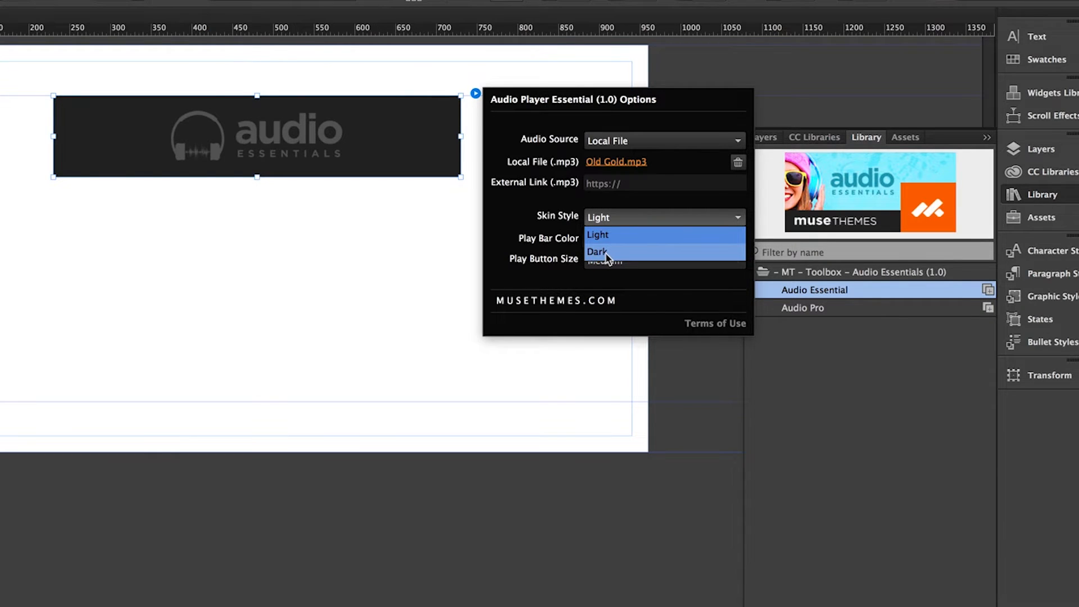
{"action": "left_click", "coordinate": [606, 251]}
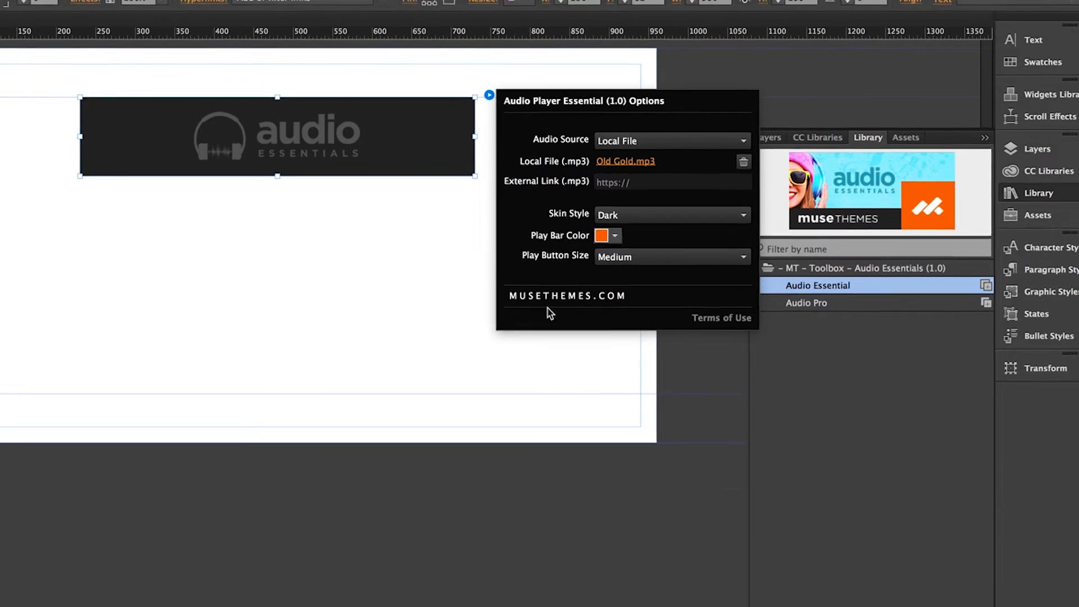
{"action": "left_click", "coordinate": [365, 230]}
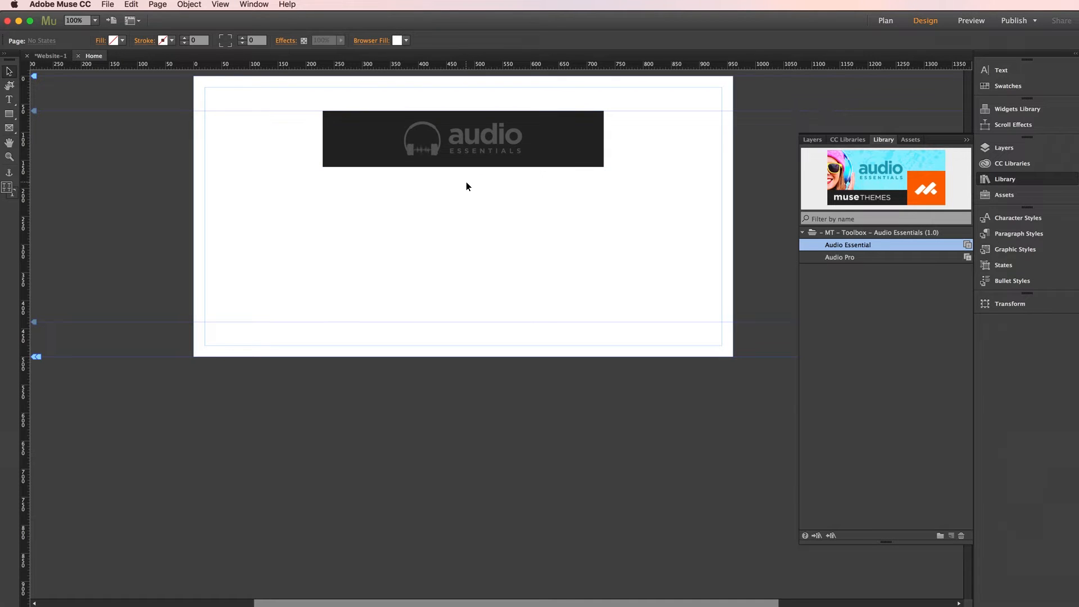
Delete the Audio Essential widget and place the Audio Pro widget on the Home page at X 230, Y 62
{"action": "left_click", "coordinate": [479, 140]}
{"action": "left_click", "coordinate": [832, 257]}
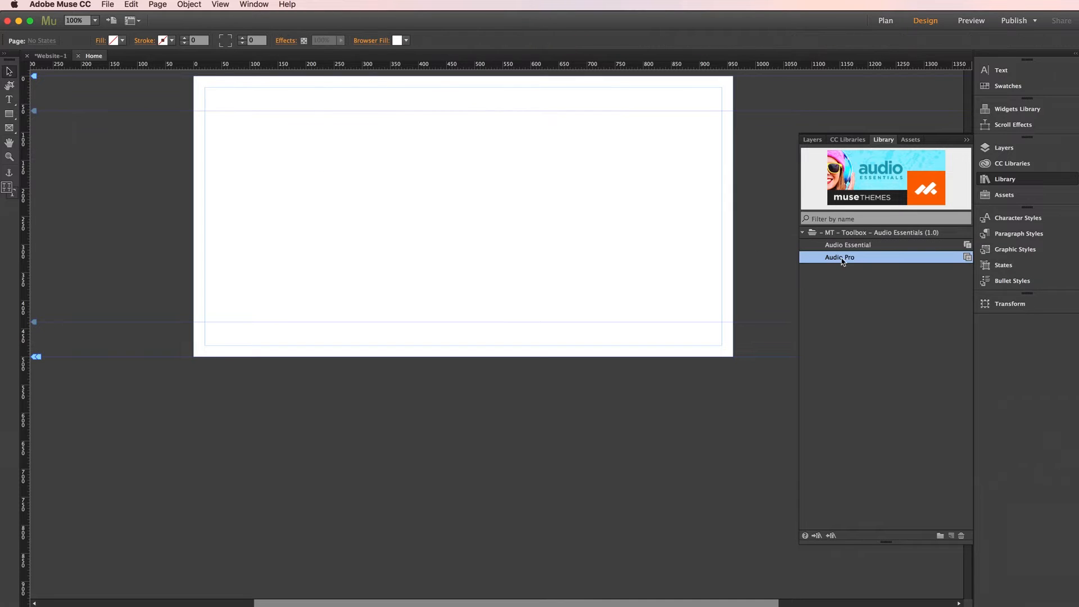
{"action": "left_click_drag", "start_coordinate": [853, 260], "coordinate": [295, 112]}
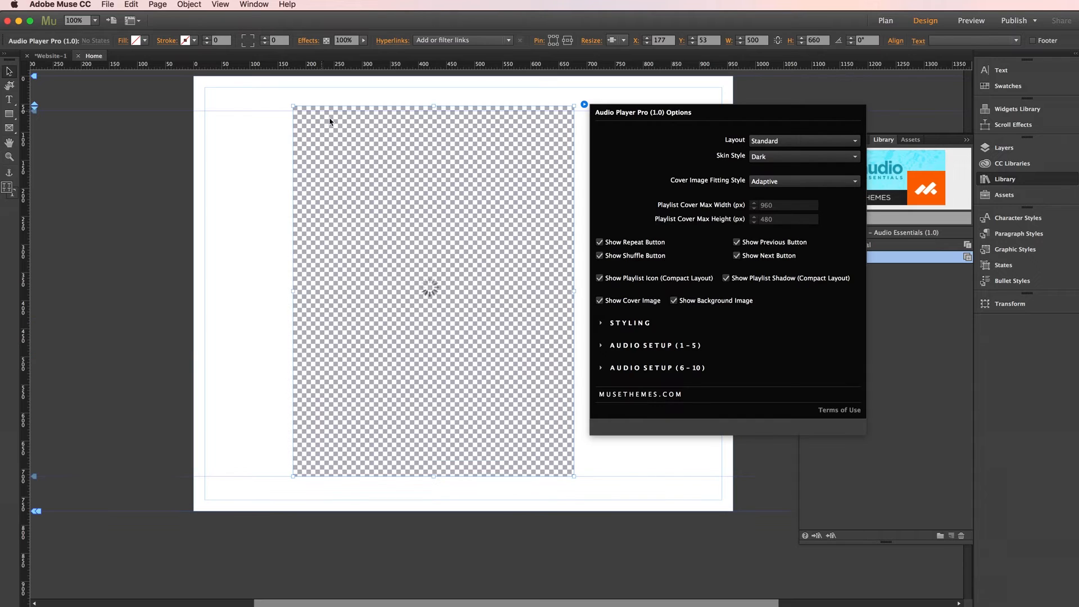
{"action": "left_click_drag", "start_coordinate": [375, 132], "coordinate": [379, 130]}
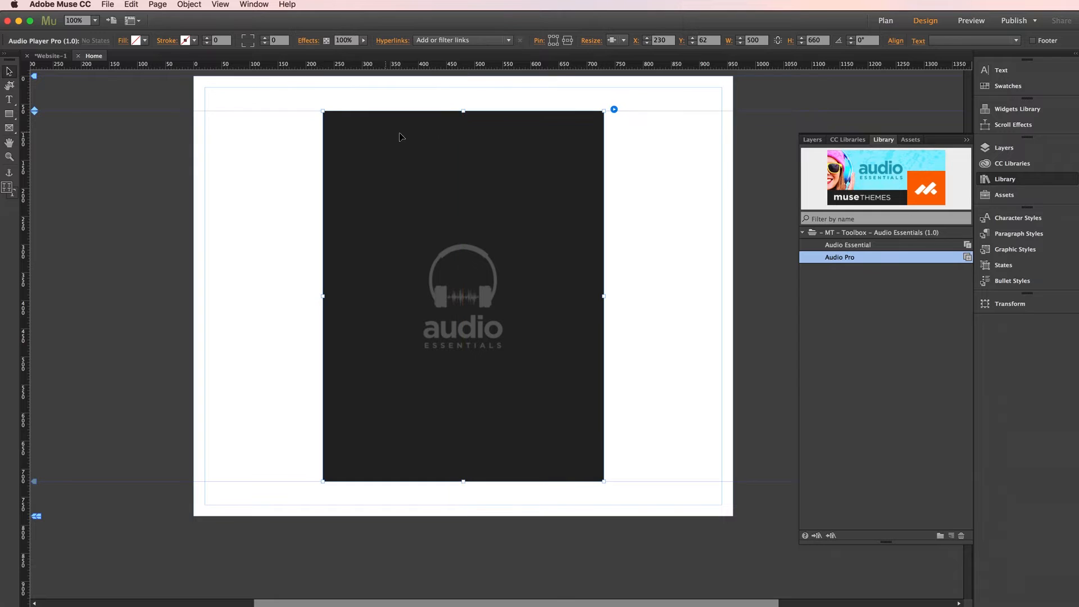
Open the Audio Player Pro options and look at the available player layouts
{"action": "left_click", "coordinate": [631, 131]}
{"action": "left_click", "coordinate": [592, 129]}
{"action": "left_click", "coordinate": [614, 110]}
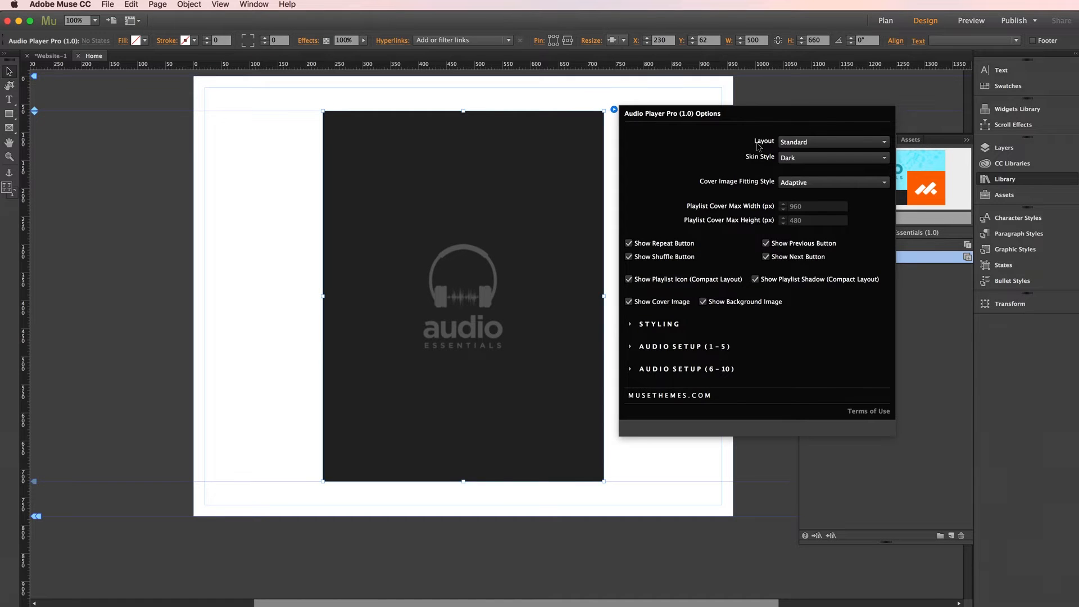
{"action": "left_click", "coordinate": [795, 143]}
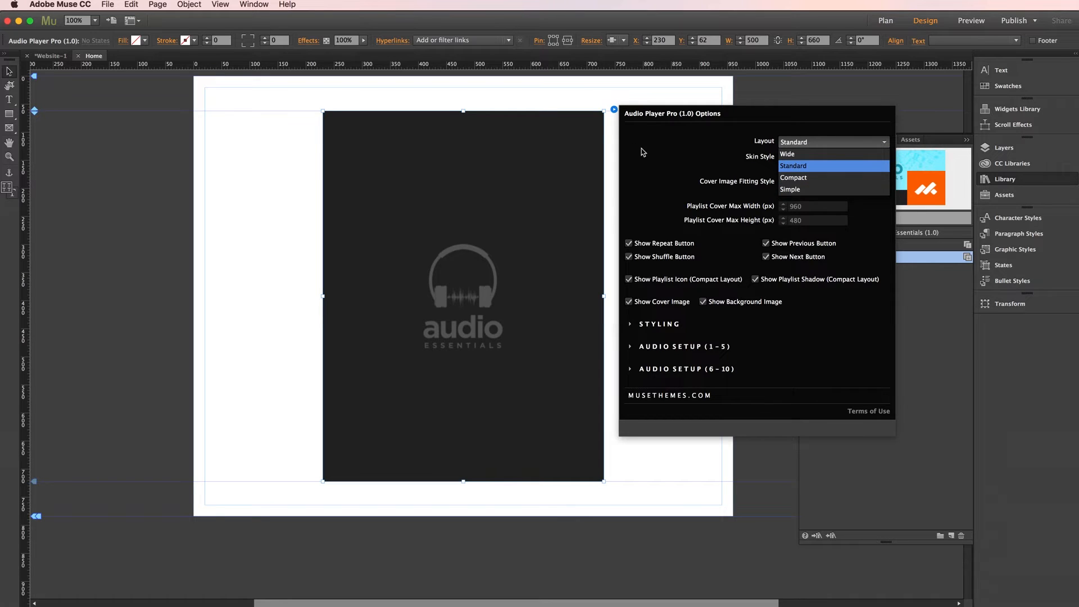
{"action": "left_click", "coordinate": [585, 104]}
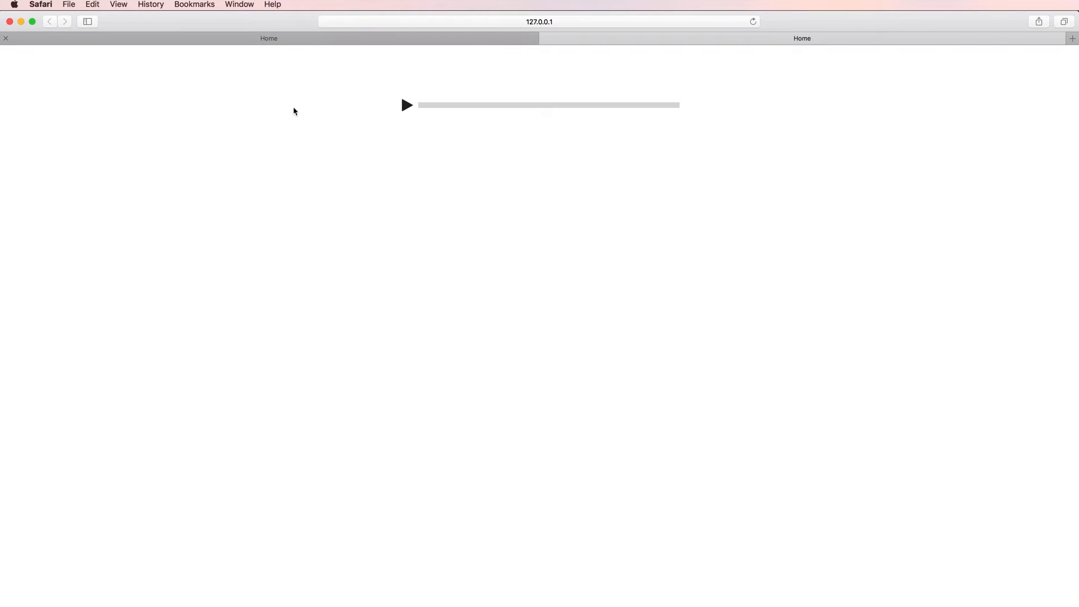
Switch to the demo page in Safari and review the Wide, Standard, Compact and Simple player layouts in their available skins
{"action": "left_click", "coordinate": [250, 37]}
{"action": "scroll", "coordinate": [240, 146], "scroll_direction": "up", "scroll_amount": 5}
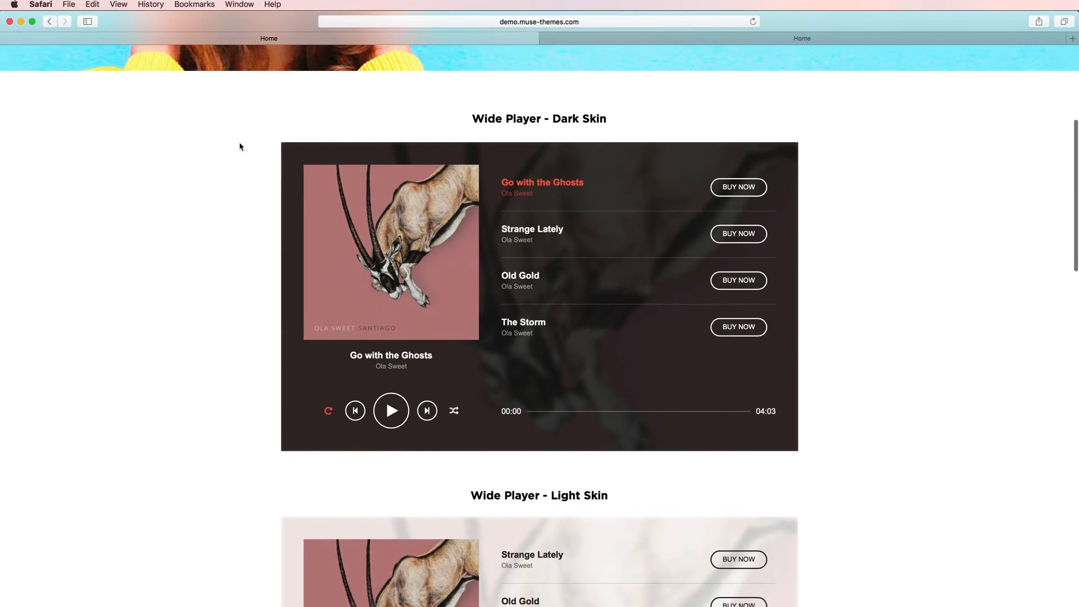
{"action": "scroll", "coordinate": [240, 147], "scroll_direction": "up", "scroll_amount": 2}
{"action": "scroll", "coordinate": [200, 200], "scroll_direction": "down", "scroll_amount": 10}
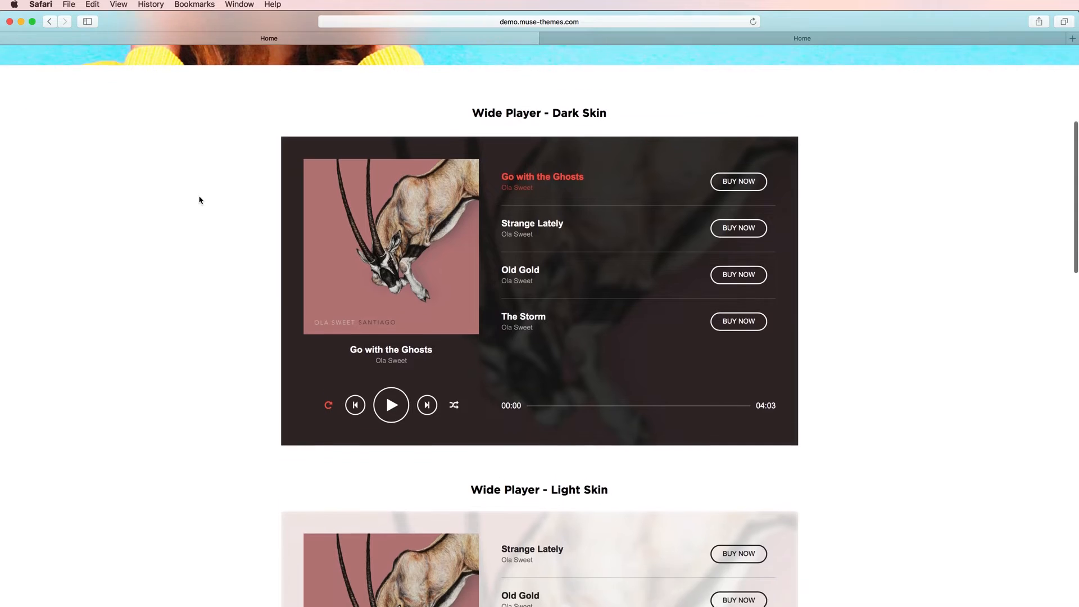
{"action": "scroll", "coordinate": [200, 201], "scroll_direction": "down", "scroll_amount": 15}
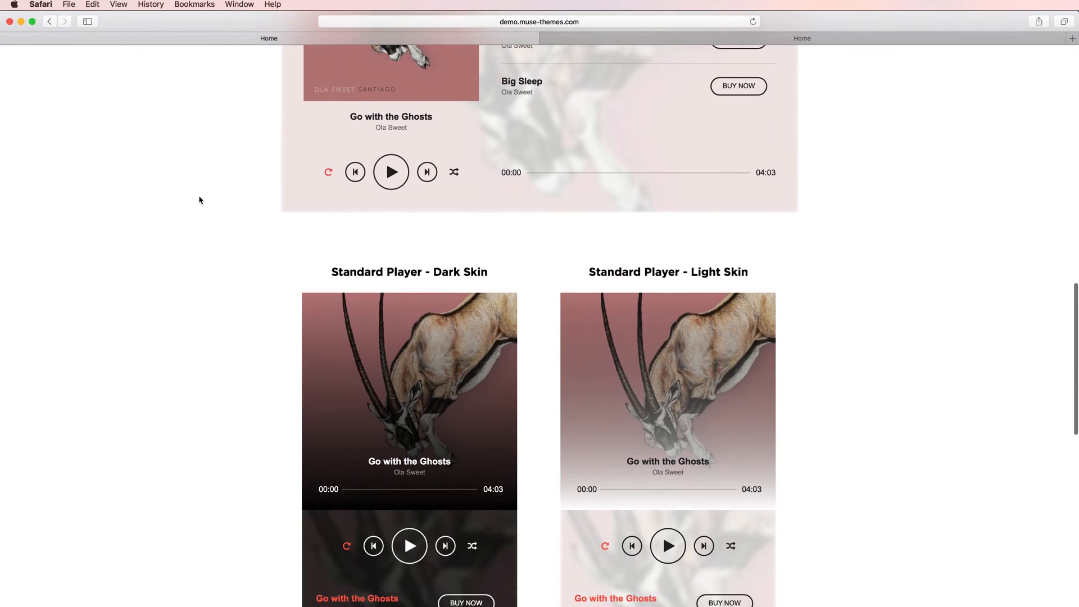
{"action": "scroll", "coordinate": [200, 200], "scroll_direction": "down", "scroll_amount": 3}
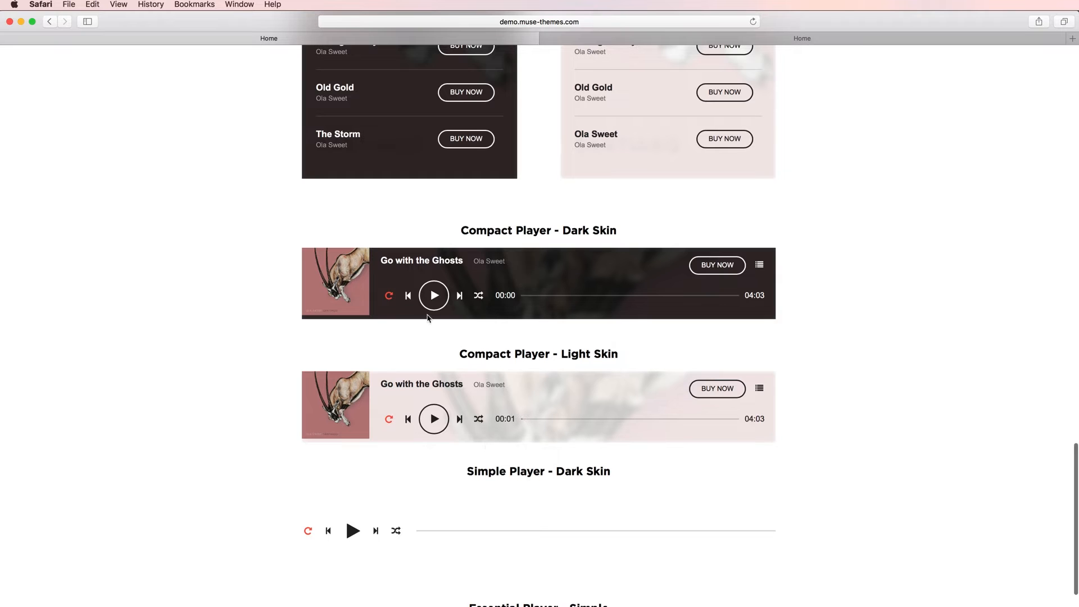
{"action": "scroll", "coordinate": [281, 339], "scroll_direction": "down", "scroll_amount": 3}
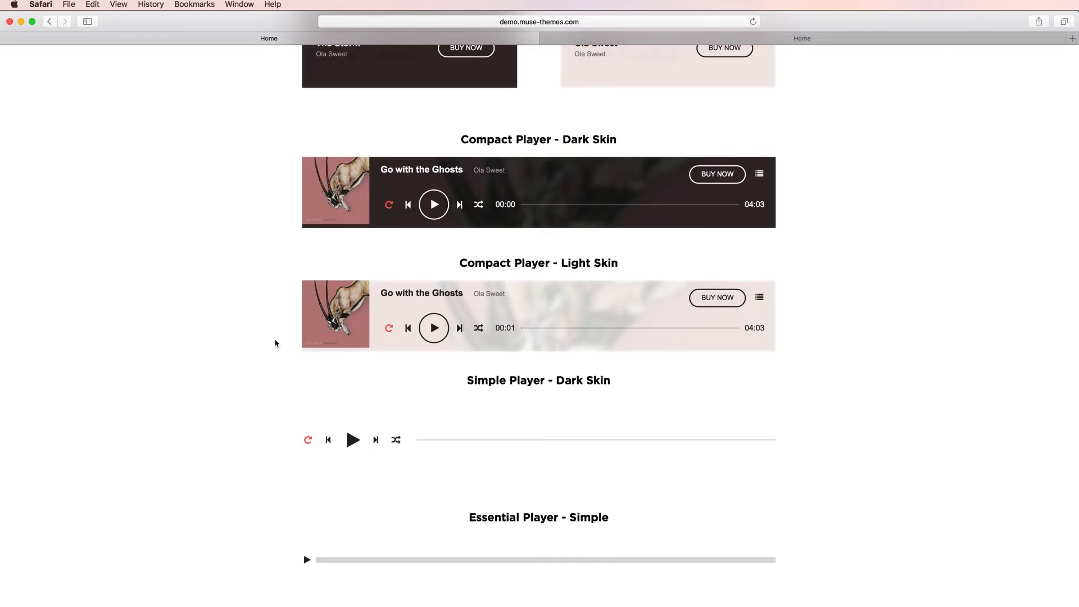
{"action": "scroll", "coordinate": [275, 340], "scroll_direction": "up", "scroll_amount": 10}
{"action": "scroll", "coordinate": [222, 318], "scroll_direction": "up", "scroll_amount": 10}
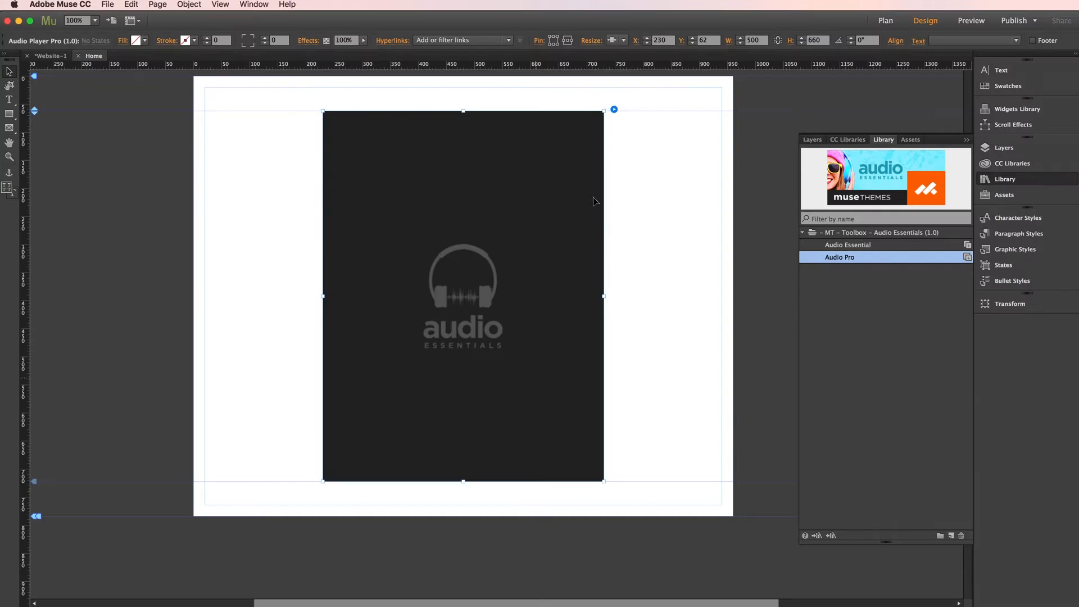
Return to Adobe Muse and review the Audio Pro widget's general options and Styling settings
{"action": "left_click", "coordinate": [614, 110]}
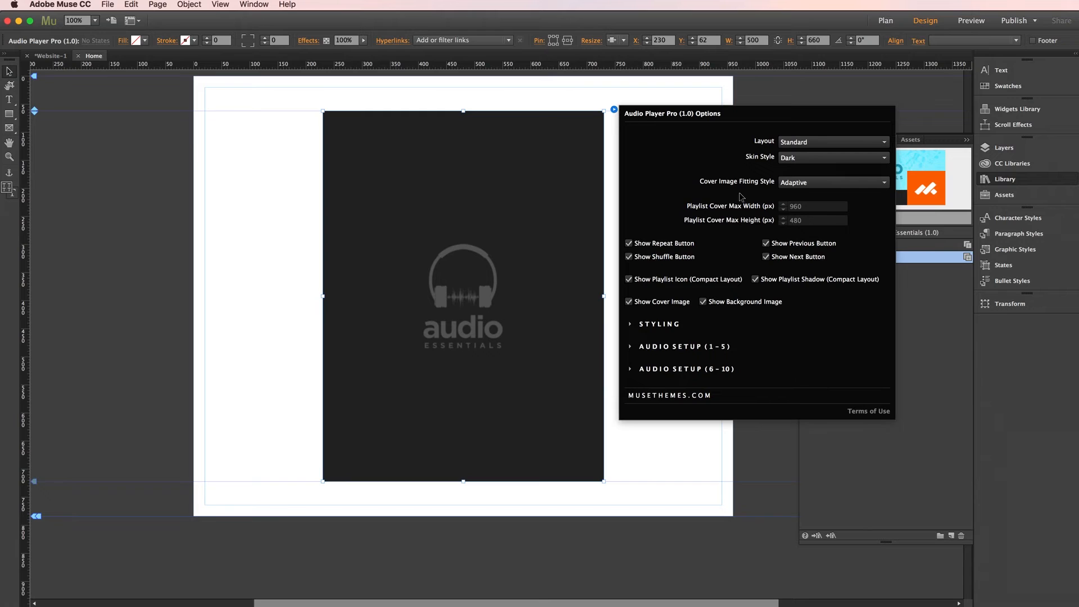
{"action": "left_click", "coordinate": [660, 325]}
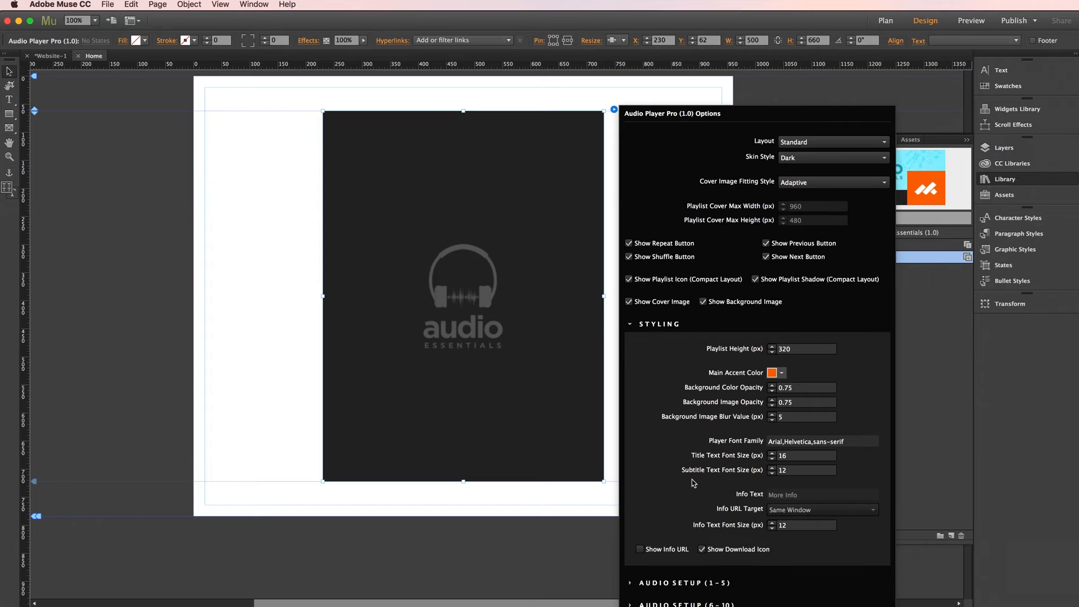
{"action": "left_click", "coordinate": [662, 325]}
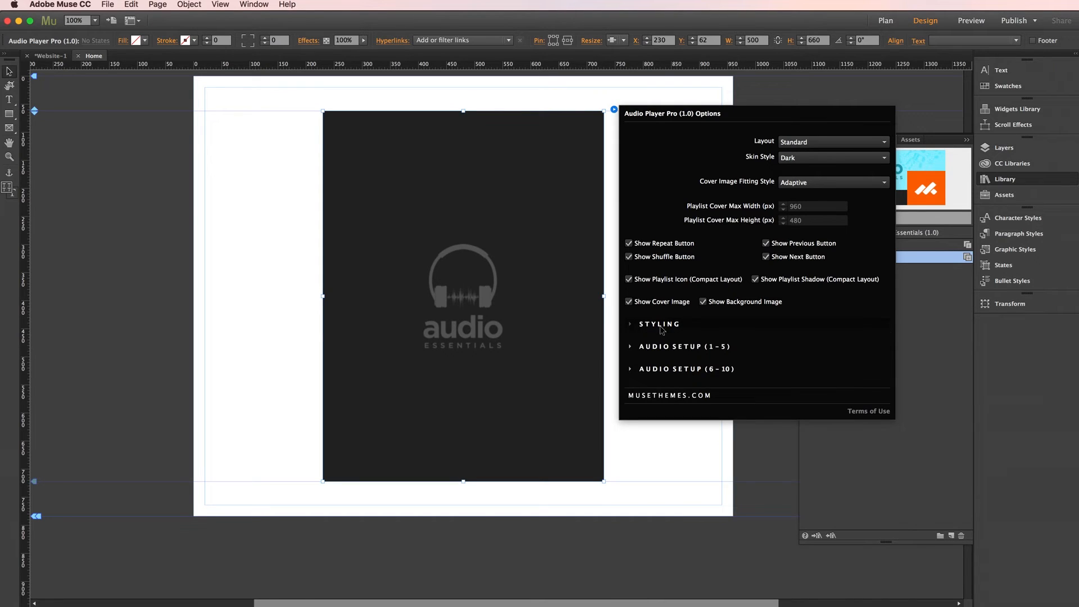
In the setup for audio tracks 1–5, set Audio #1's source to Local File and add Strange Lately.mp3
{"action": "left_click", "coordinate": [683, 345]}
{"action": "left_click_drag", "start_coordinate": [899, 339], "coordinate": [895, 434]}
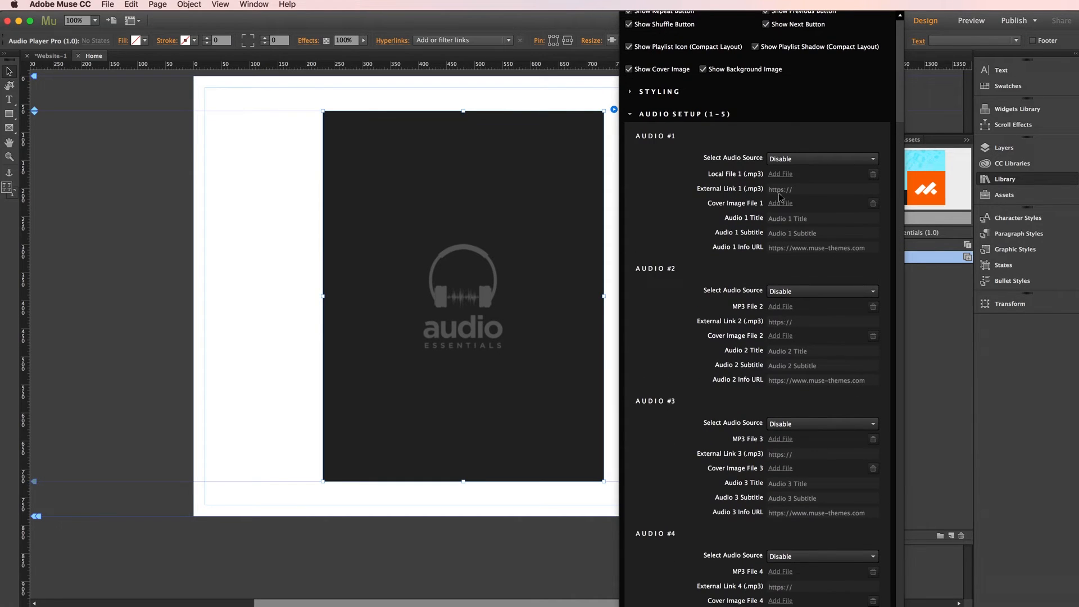
{"action": "left_click", "coordinate": [797, 159]}
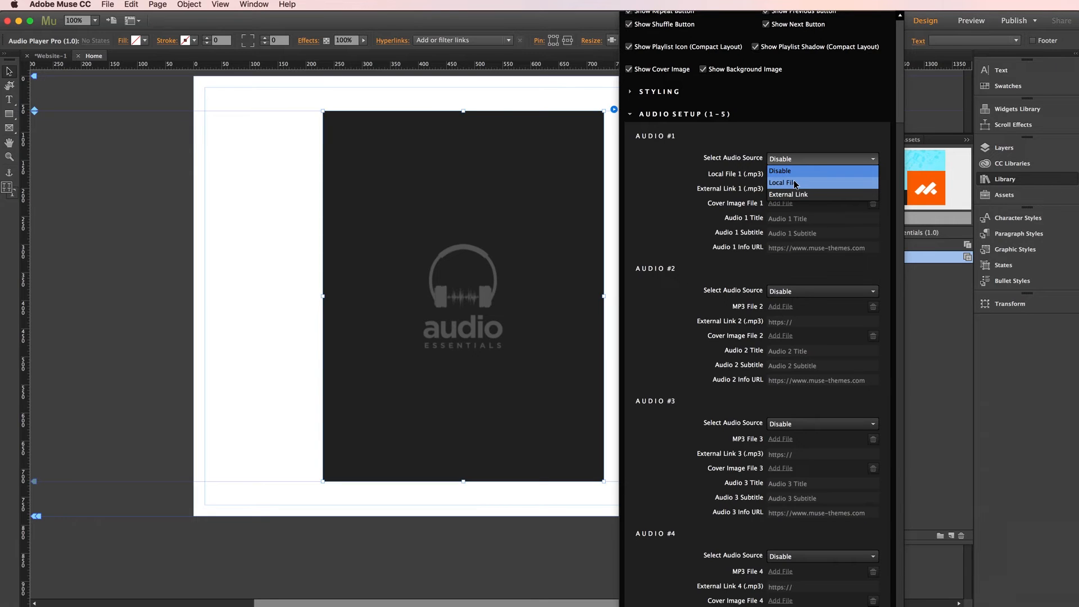
{"action": "left_click", "coordinate": [794, 182]}
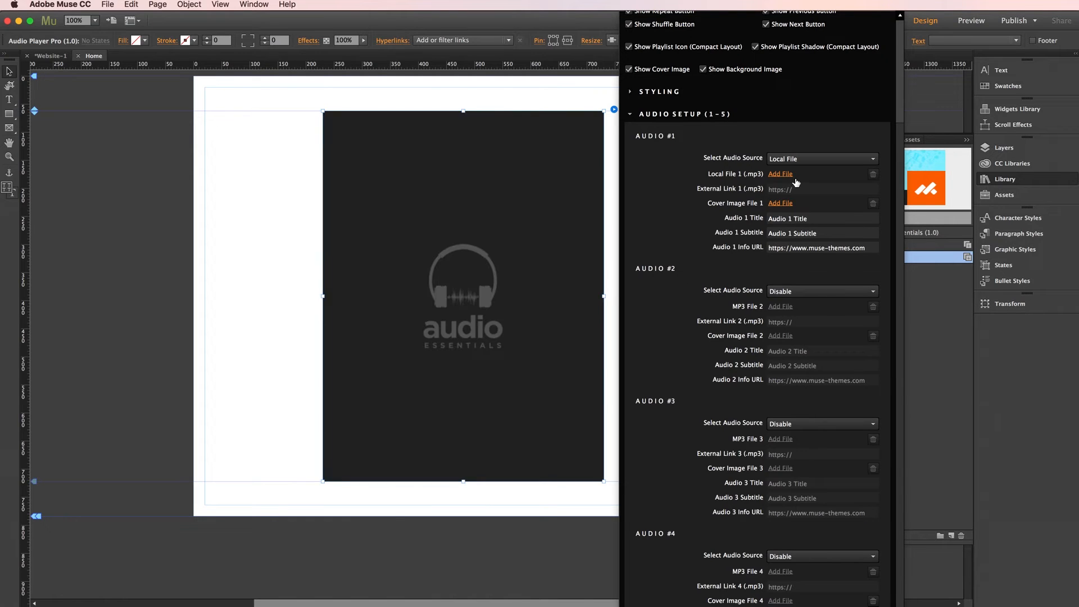
{"action": "left_click", "coordinate": [783, 176]}
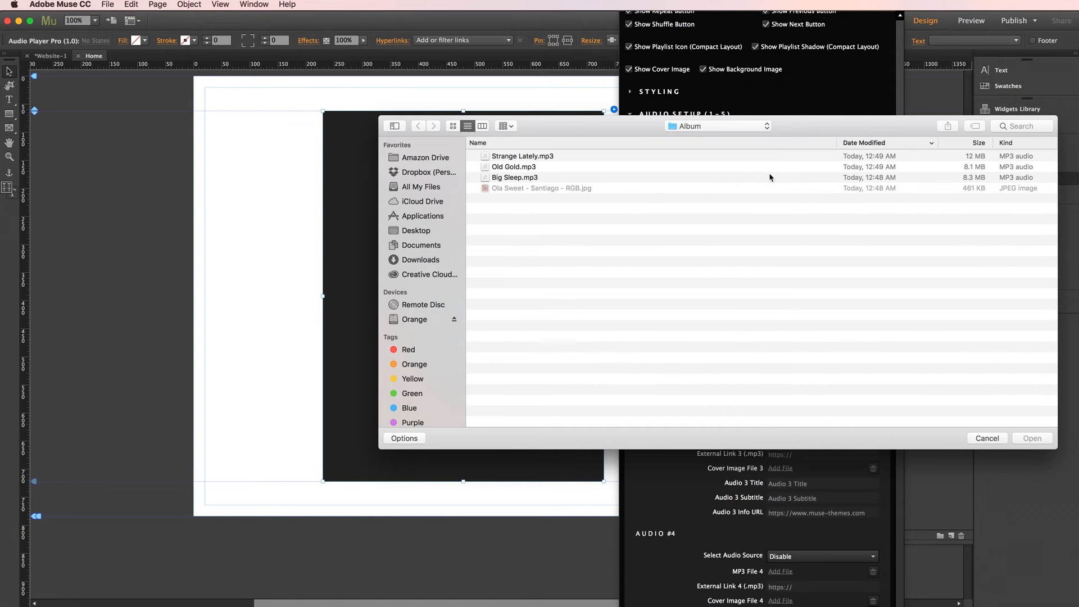
{"action": "left_click", "coordinate": [523, 158]}
{"action": "left_click", "coordinate": [1032, 439]}
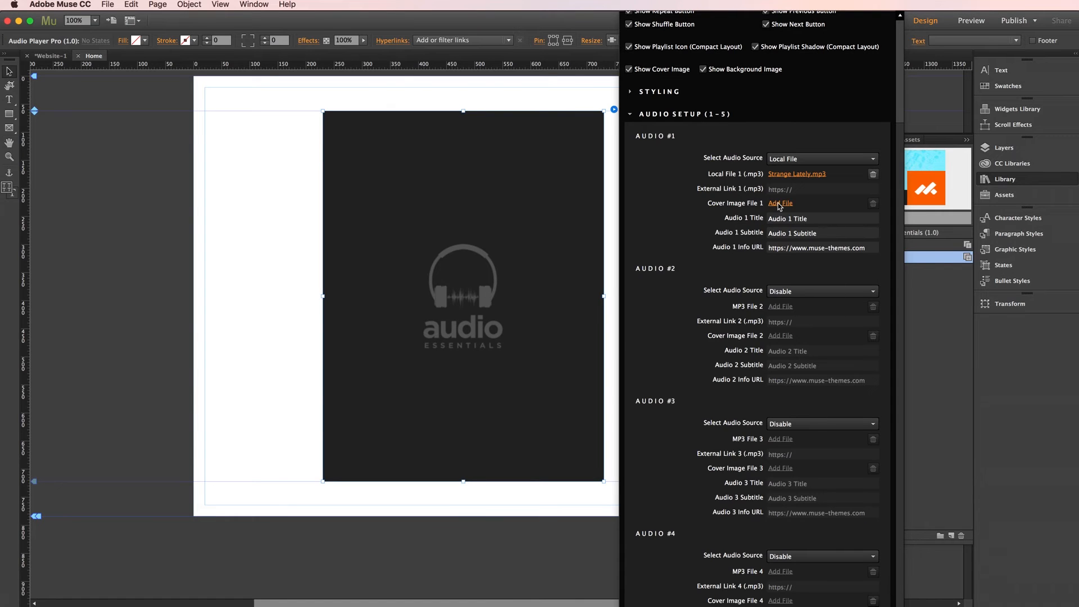
Add Ola Sweet - Santiago - RGB.jpg as the cover image for Audio #1
{"action": "left_click", "coordinate": [780, 203]}
{"action": "left_click", "coordinate": [546, 189]}
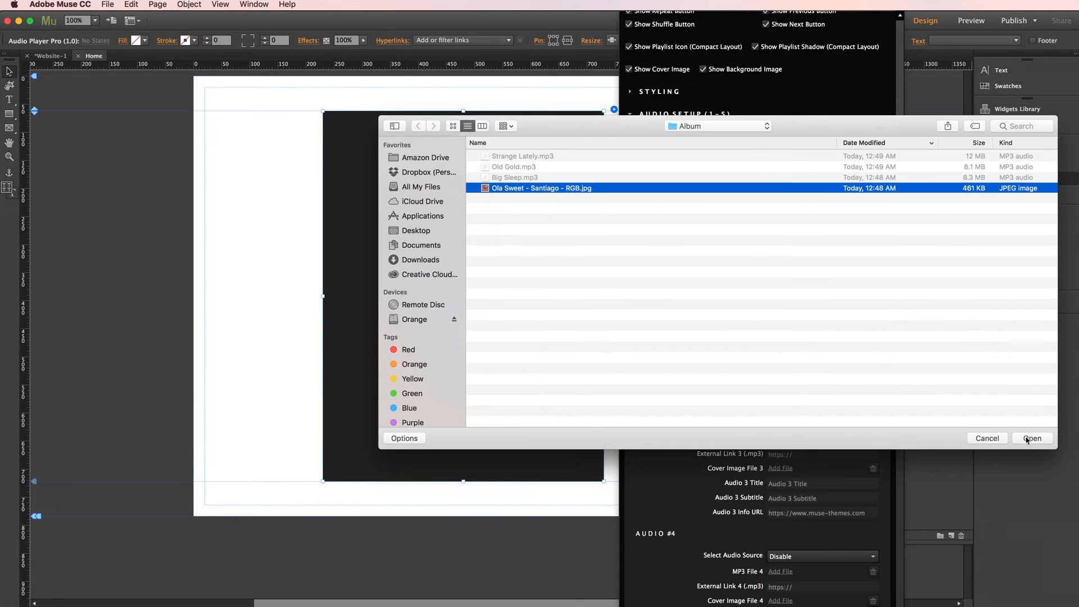
{"action": "left_click", "coordinate": [1028, 439]}
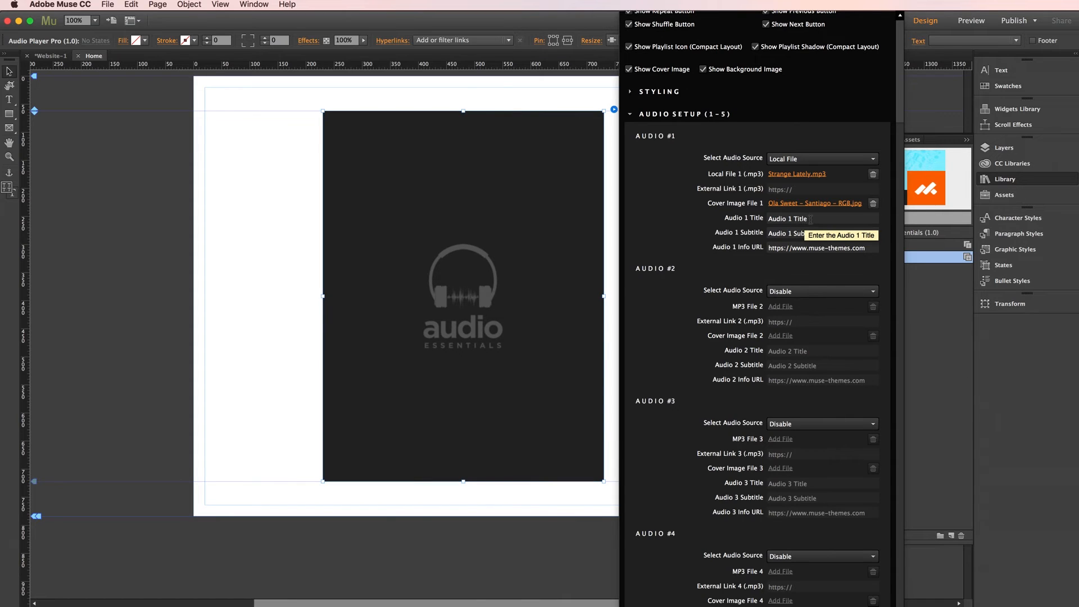
Set Audio #1's title to Strange Lately and its subtitle to Santiago
{"action": "left_click", "coordinate": [814, 219]}
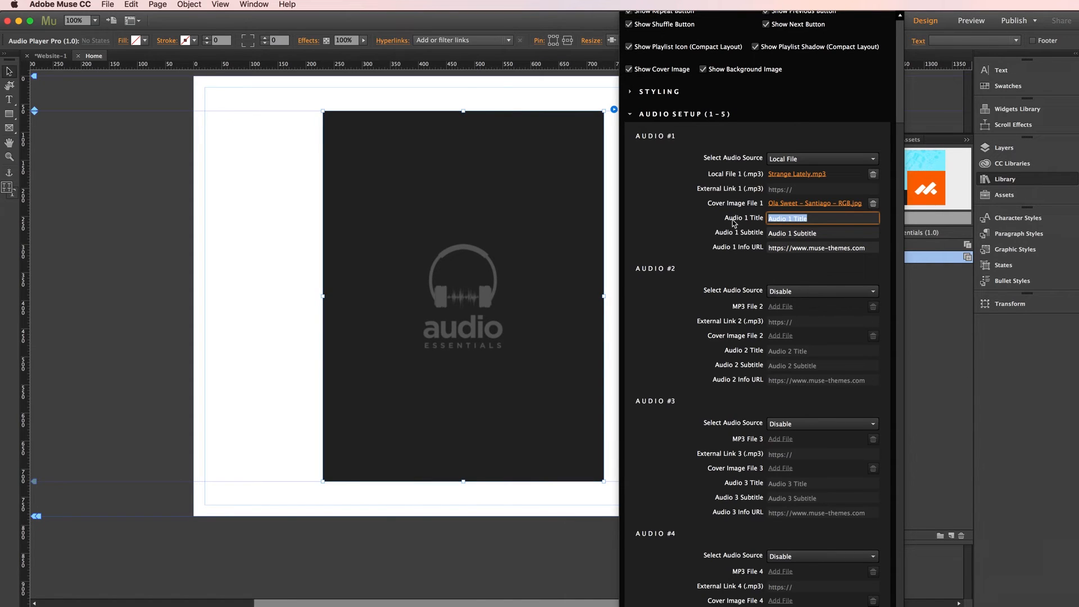
{"action": "type", "text": "Strange Lately"}
{"action": "left_click", "coordinate": [828, 232]}
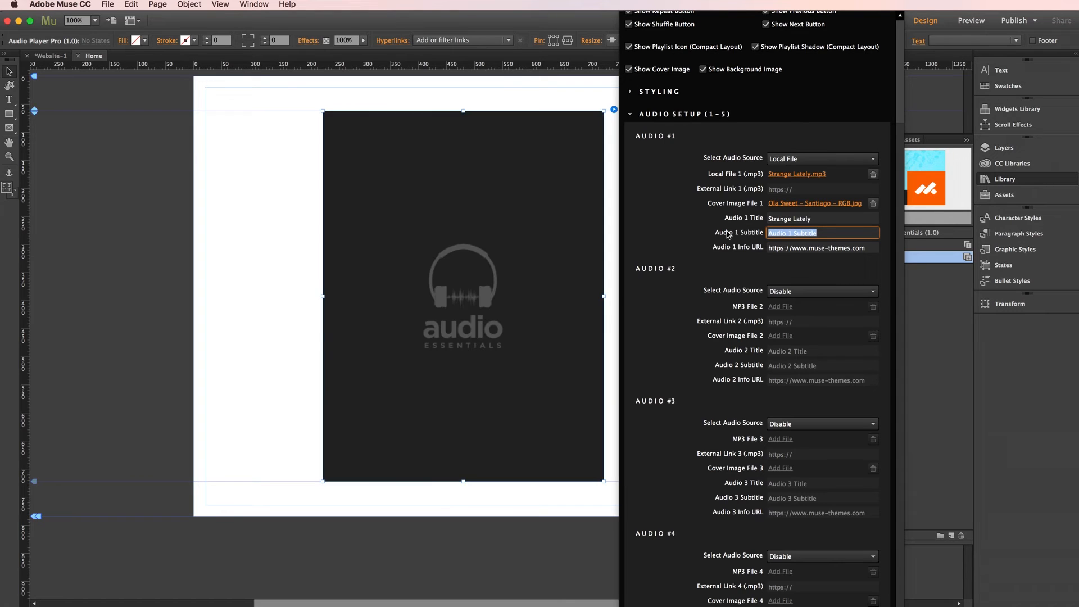
{"action": "type", "text": "Santiago"}
{"action": "left_click", "coordinate": [787, 249]}
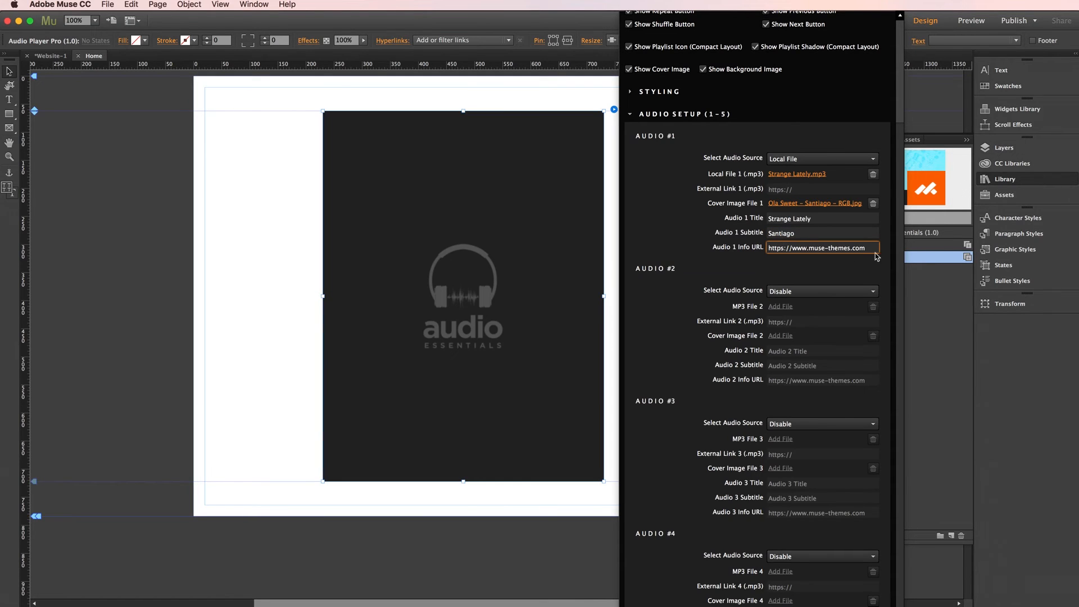
{"action": "key", "text": "BackSpace"}
{"action": "left_click_drag", "start_coordinate": [877, 248], "coordinate": [806, 252]}
{"action": "type", "text": "olasweet.com"}
{"action": "key", "text": "Return"}
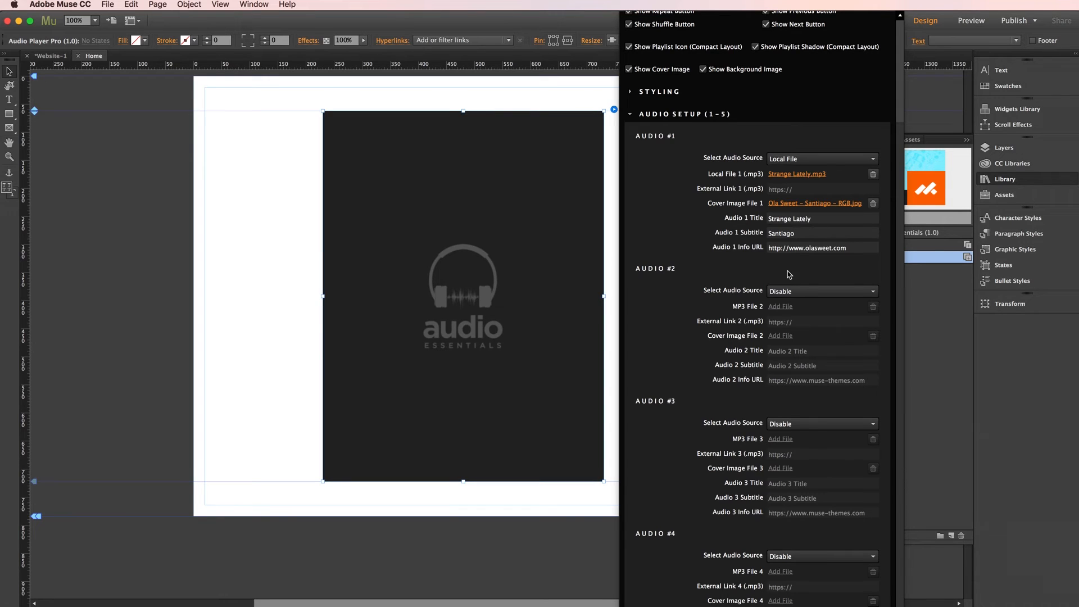
Set Audio #2's source to Local File and add Old Gold.mp3 from the Album folder
{"action": "left_click", "coordinate": [795, 292]}
{"action": "left_click", "coordinate": [793, 316]}
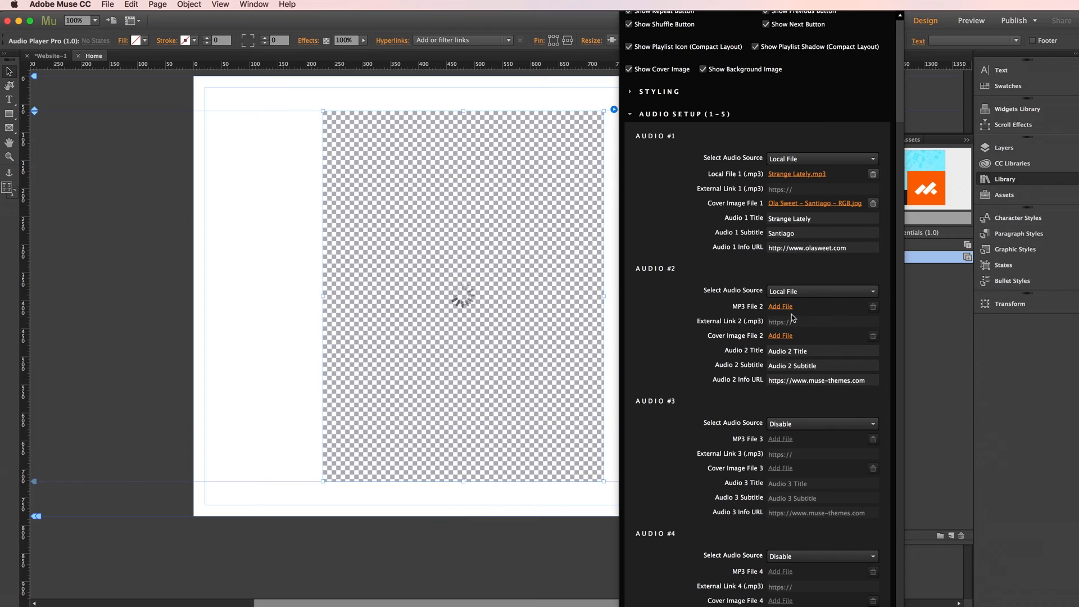
{"action": "left_click", "coordinate": [781, 308]}
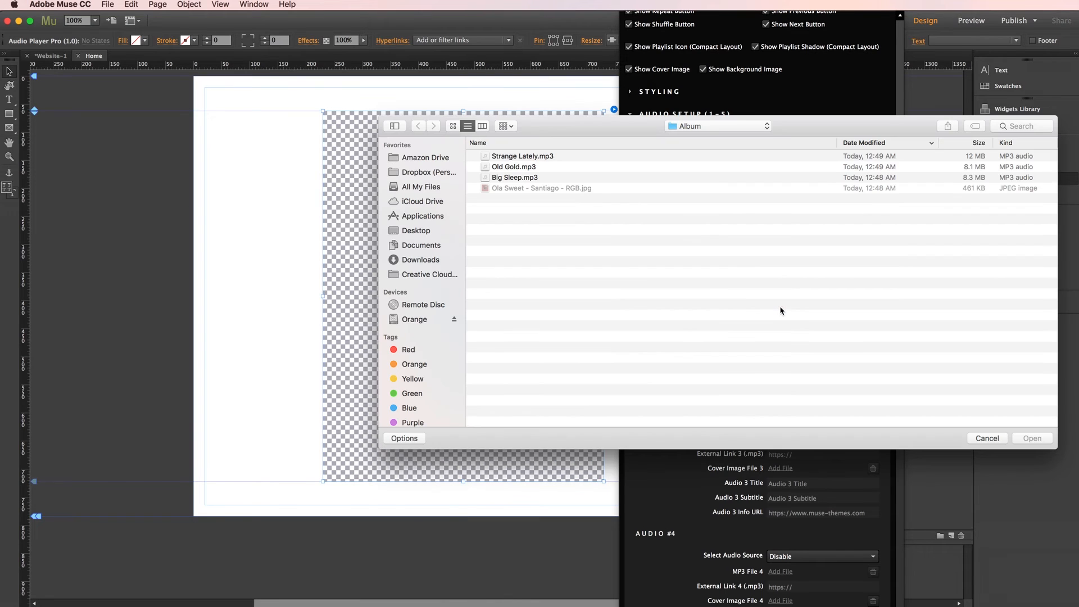
{"action": "left_click", "coordinate": [530, 167]}
{"action": "left_click", "coordinate": [1031, 439]}
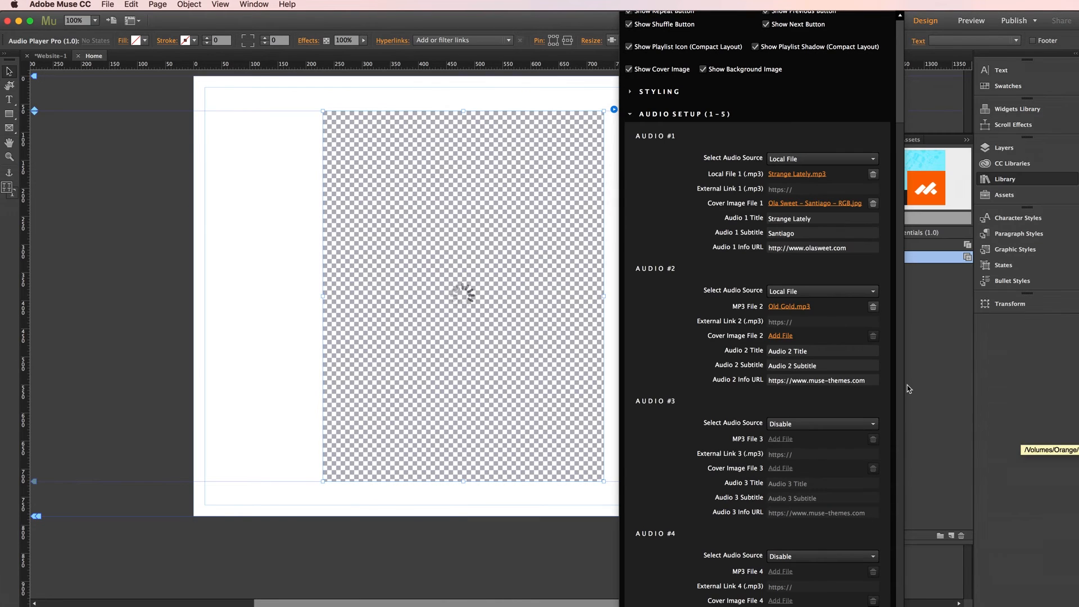
Set Audio #3's source to Local File and add Big Sleep.mp3 from the Album folder
{"action": "left_click", "coordinate": [805, 425]}
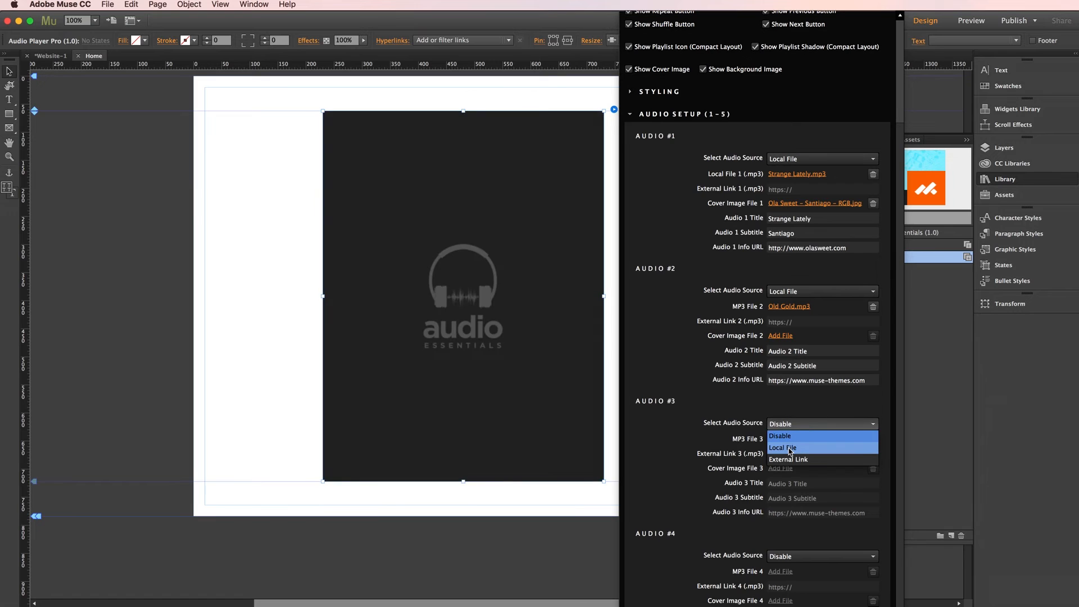
{"action": "left_click", "coordinate": [787, 439]}
{"action": "left_click", "coordinate": [781, 439]}
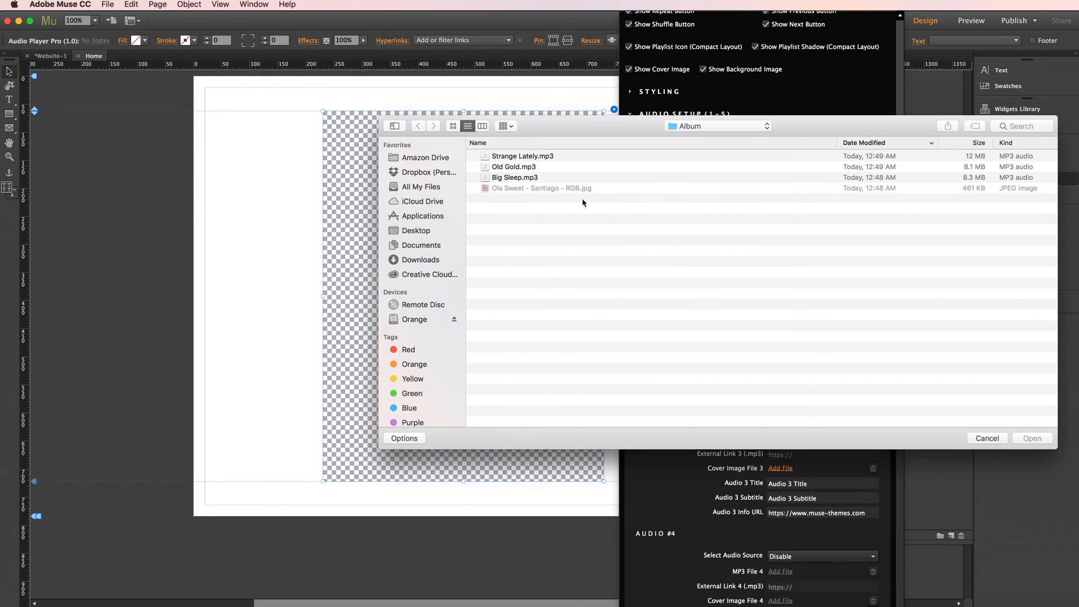
{"action": "left_click", "coordinate": [529, 179]}
{"action": "left_click", "coordinate": [1032, 438]}
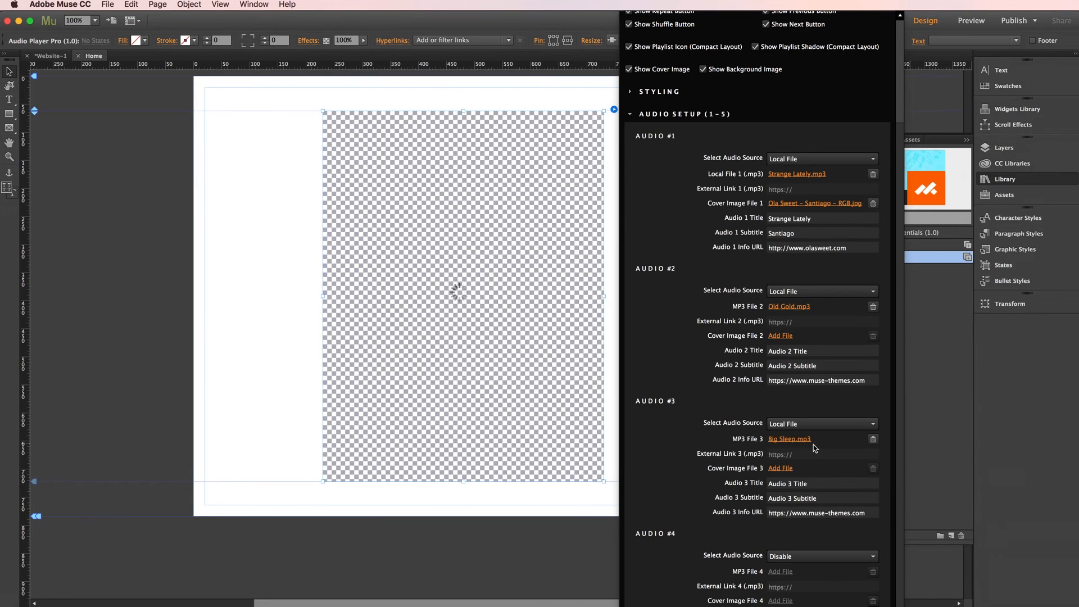
Add Ola Sweet - Santiago - RGB.jpg as the cover image for both Audio #2 and Audio #3
{"action": "left_click", "coordinate": [782, 336]}
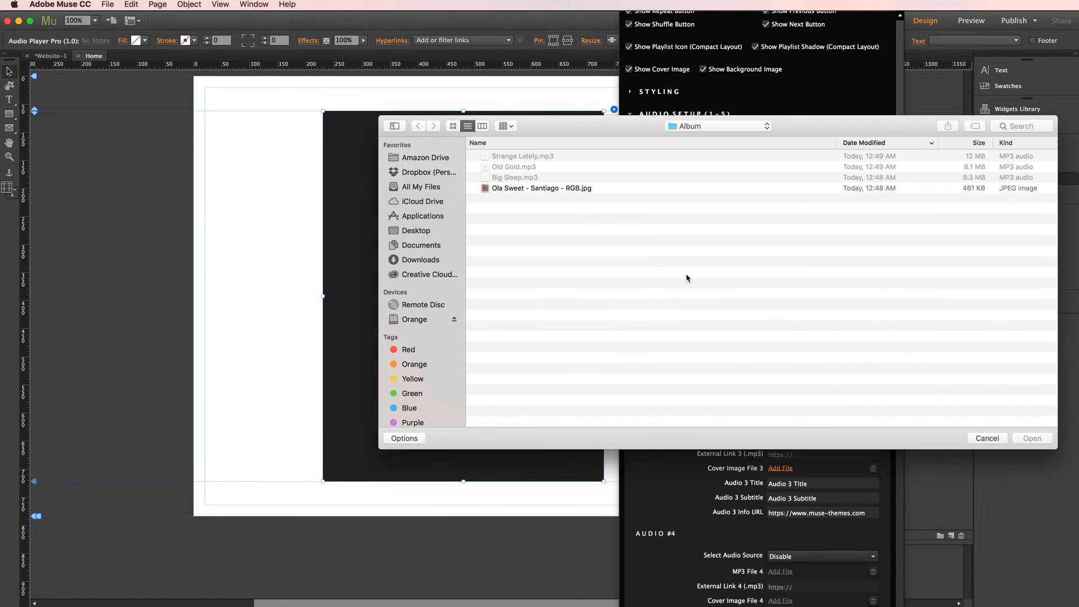
{"action": "left_click", "coordinate": [549, 189]}
{"action": "left_click", "coordinate": [1037, 442]}
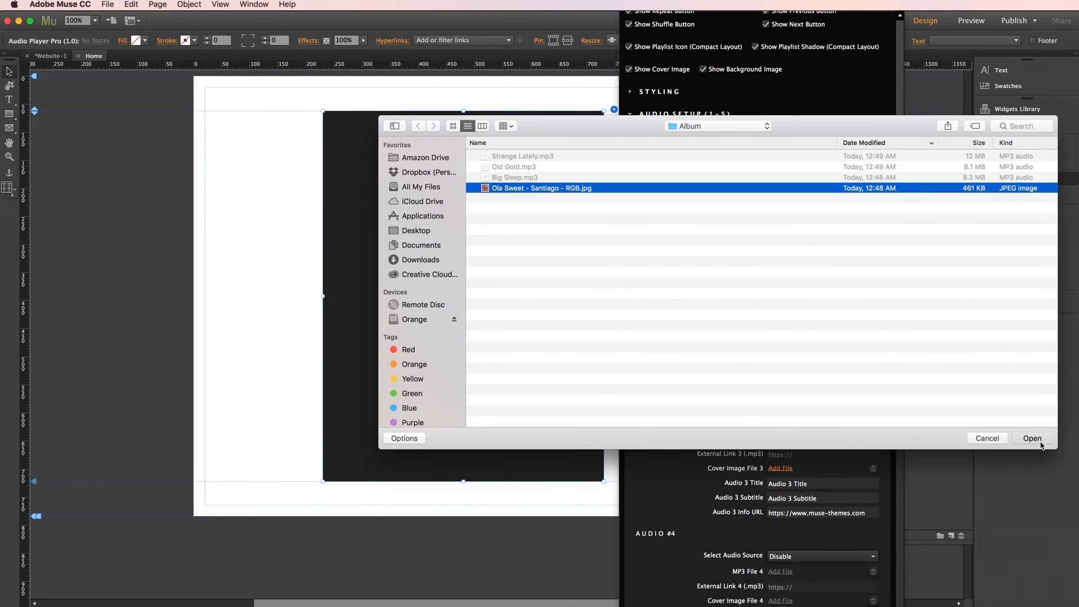
{"action": "left_click", "coordinate": [786, 471]}
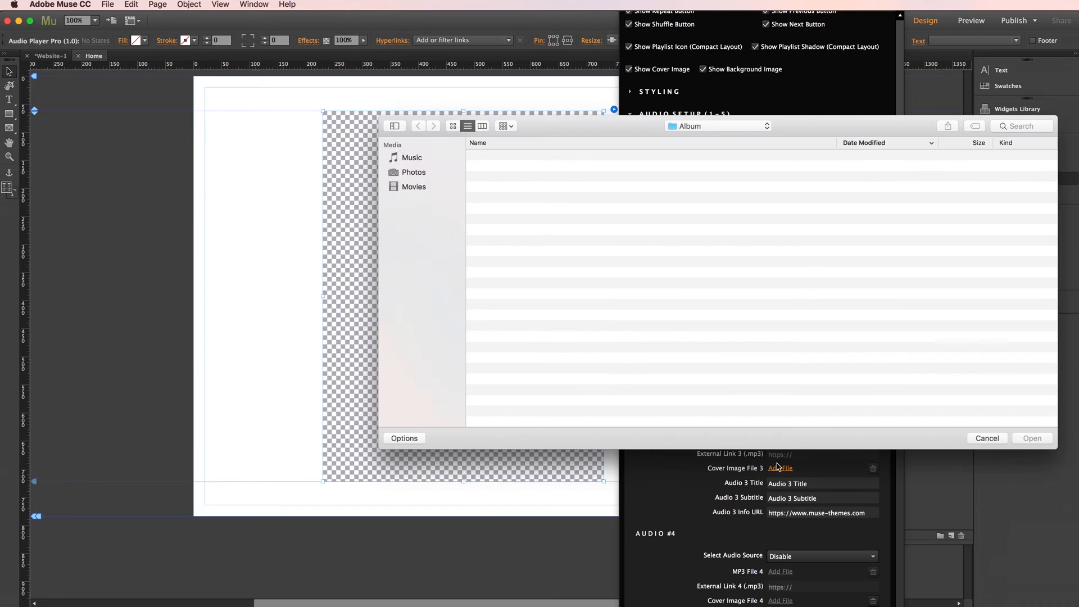
{"action": "left_click", "coordinate": [547, 187]}
{"action": "left_click", "coordinate": [1031, 439]}
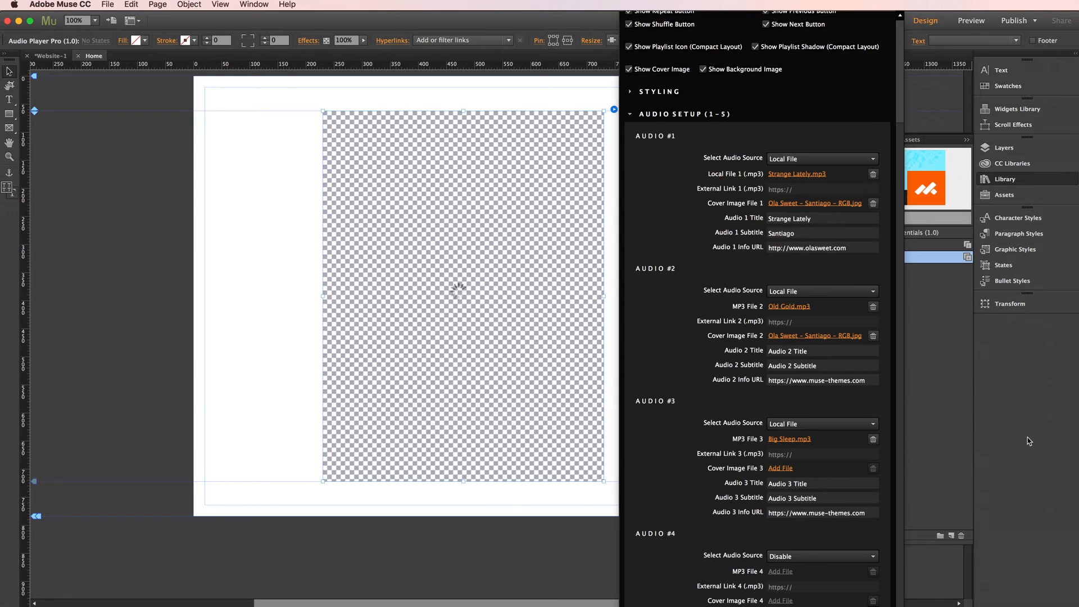
Title Audio #2 Old Gold and Audio #3 Big Sleep
{"action": "left_click", "coordinate": [799, 351]}
{"action": "type", "text": "Old "}
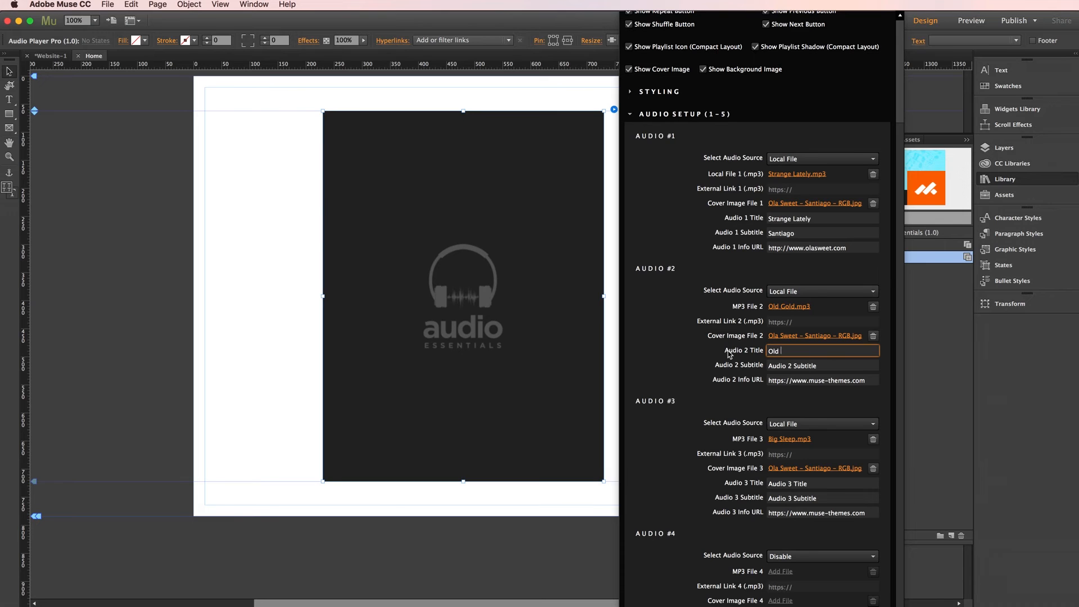
{"action": "type", "text": "Gold"}
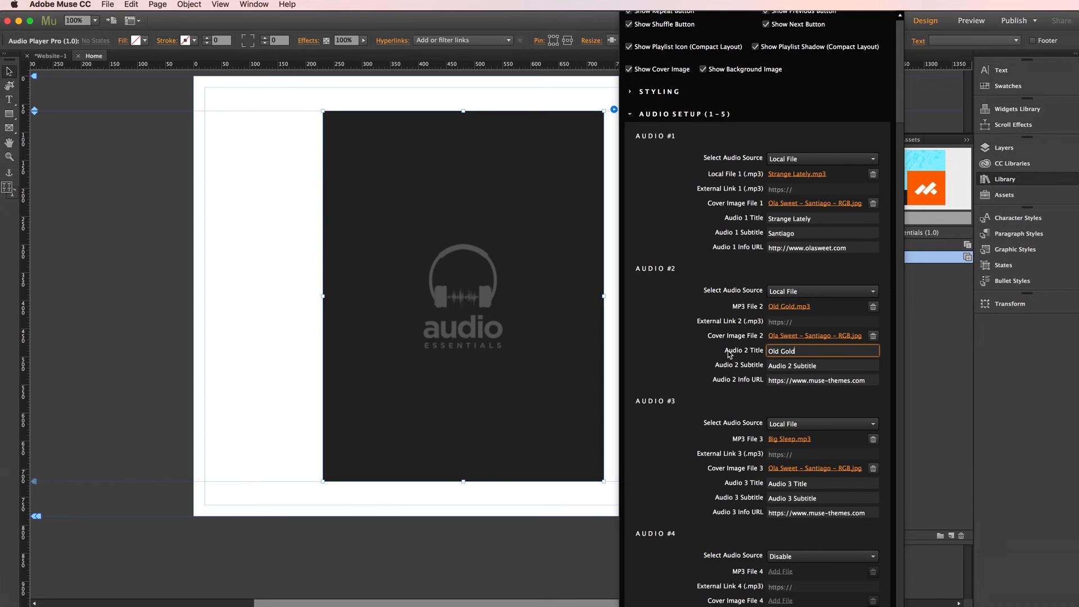
{"action": "left_click", "coordinate": [803, 485]}
{"action": "type", "text": "Bi"}
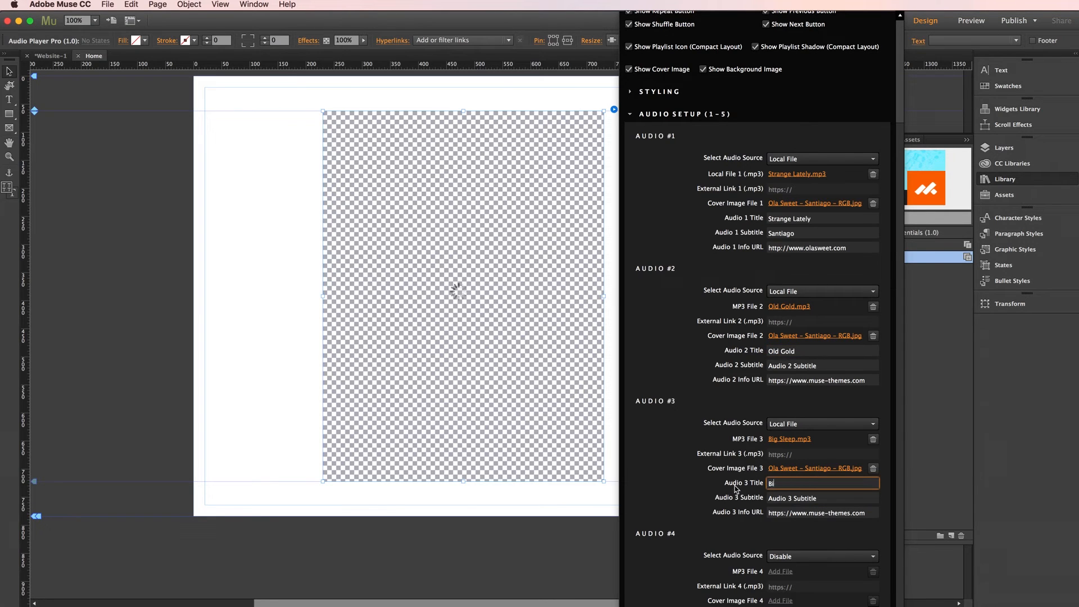
{"action": "type", "text": "g Sleep"}
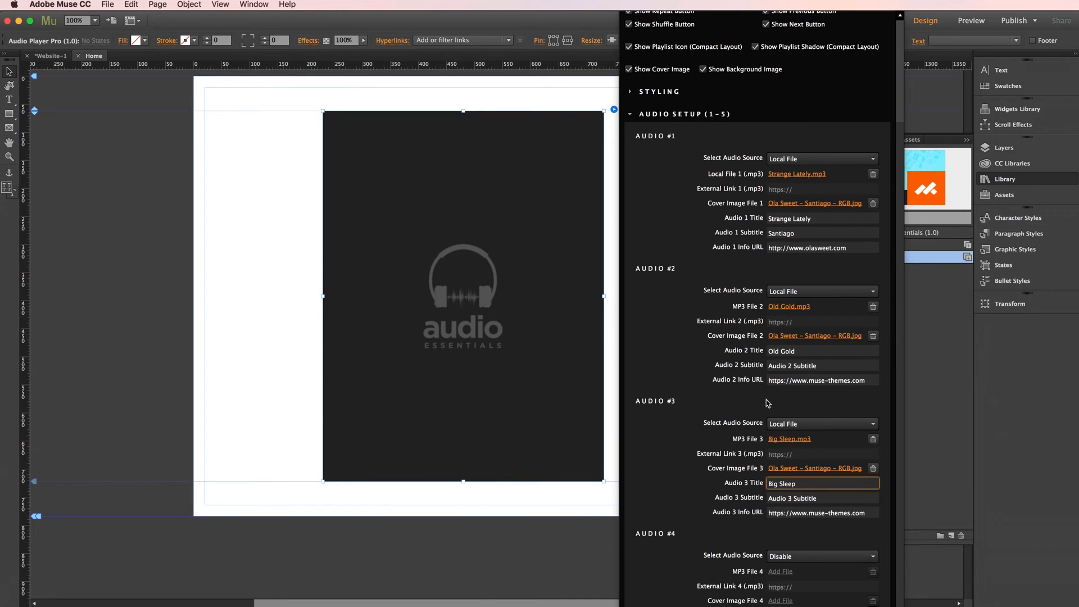
Copy the Santiago subtitle from Audio #1 into the subtitles of Audio #2 and Audio #3
{"action": "left_click", "coordinate": [768, 234]}
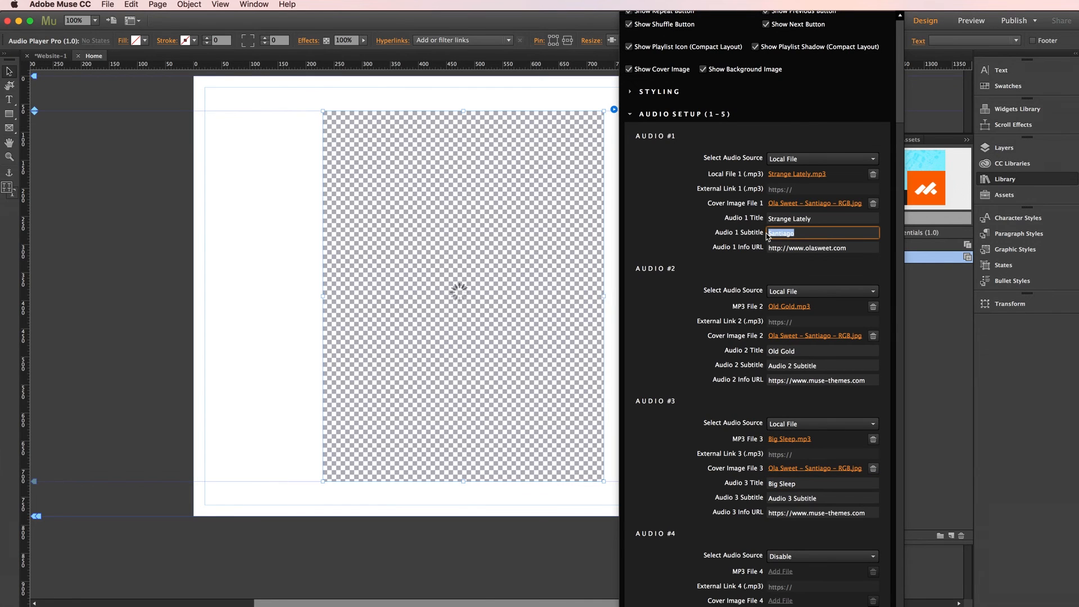
{"action": "key", "text": "ctrl+c"}
{"action": "left_click", "coordinate": [824, 366]}
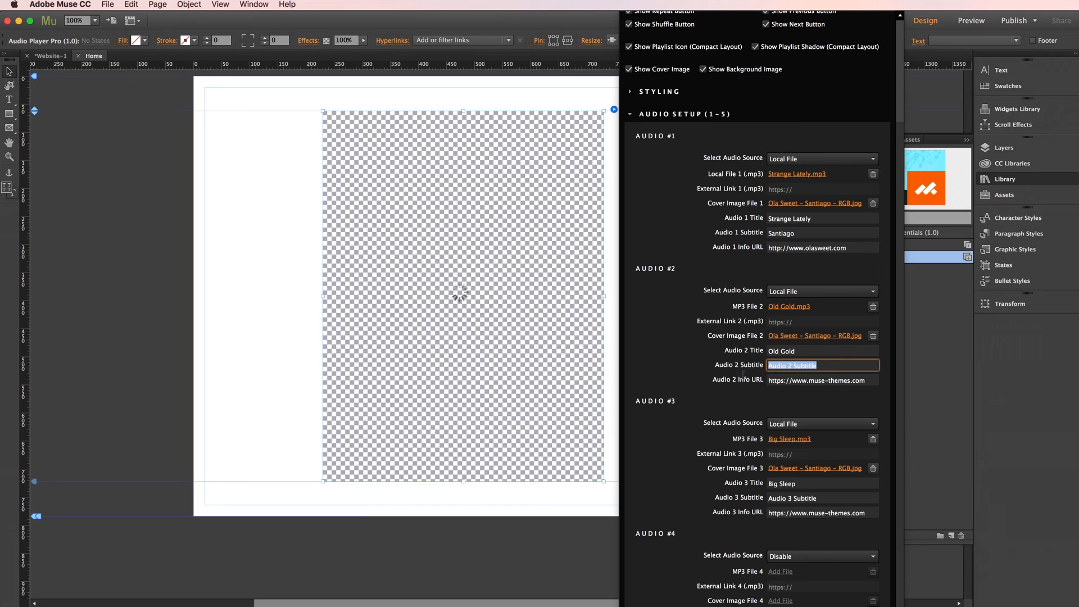
{"action": "key", "text": "ctrl+v"}
{"action": "left_click", "coordinate": [795, 499]}
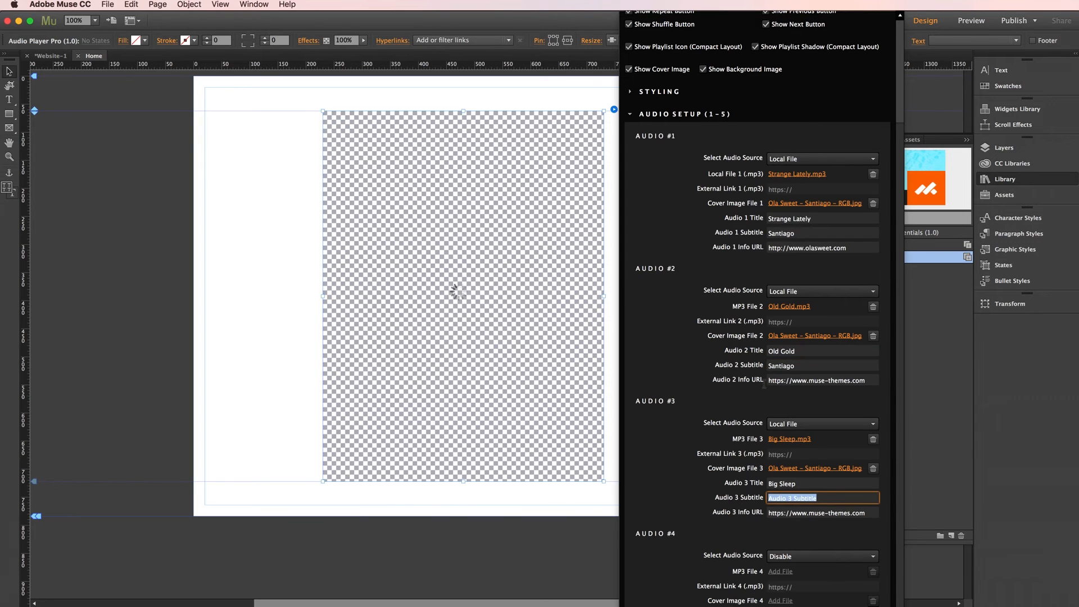
{"action": "key", "text": "ctrl+v"}
{"action": "left_click", "coordinate": [836, 243]}
{"action": "left_click_drag", "start_coordinate": [847, 248], "coordinate": [791, 249]}
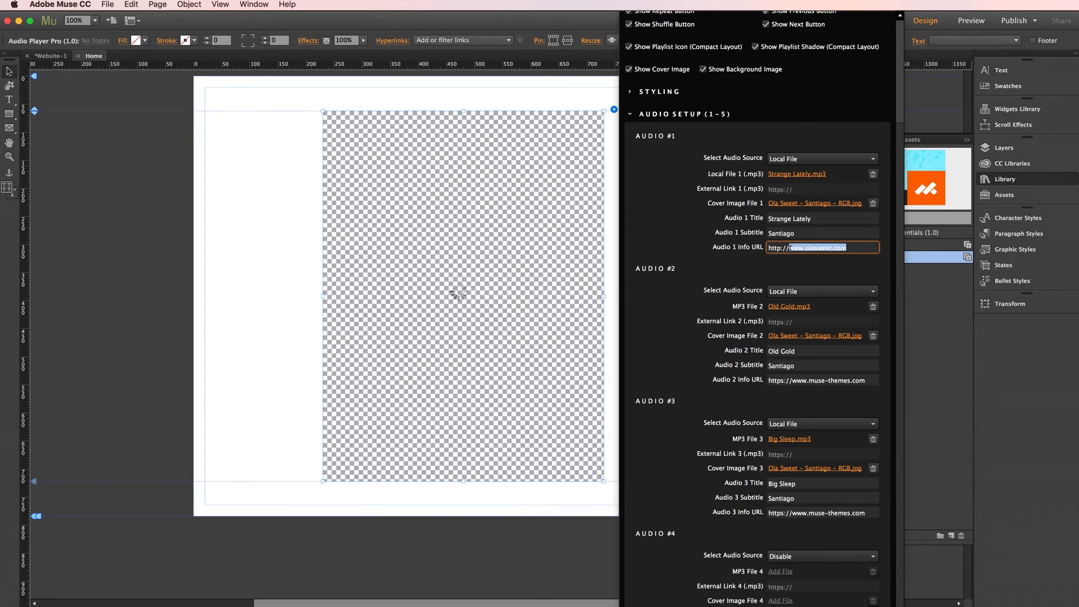
{"action": "left_click_drag", "start_coordinate": [867, 381], "coordinate": [790, 382]}
{"action": "key", "text": "ctrl+v"}
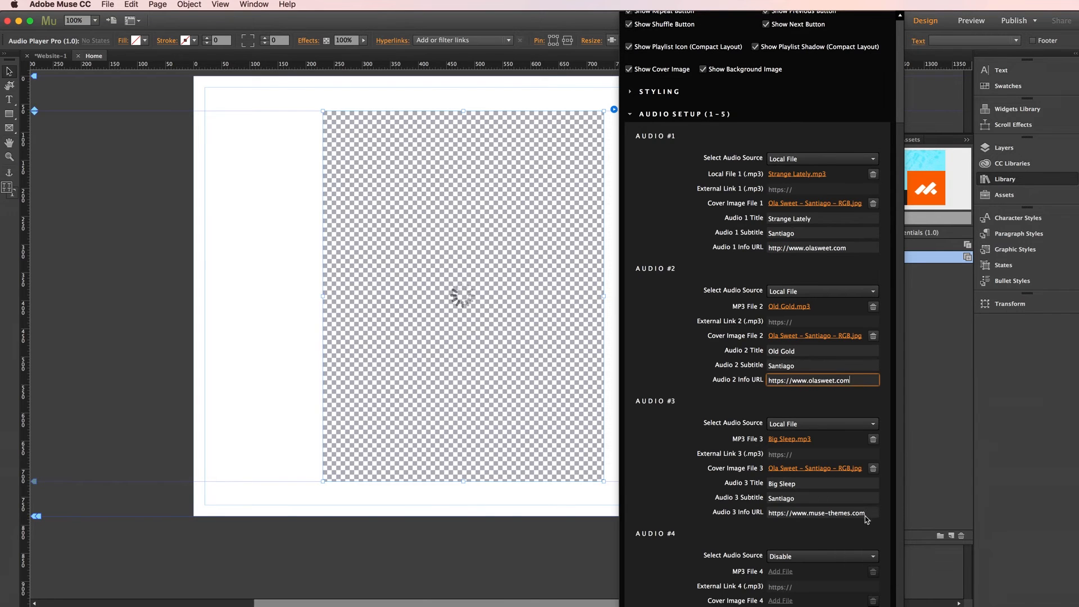
{"action": "left_click", "coordinate": [866, 513]}
{"action": "left_click_drag", "start_coordinate": [814, 513], "coordinate": [794, 513]}
{"action": "key", "text": "ctrl+v"}
{"action": "key", "text": "Return"}
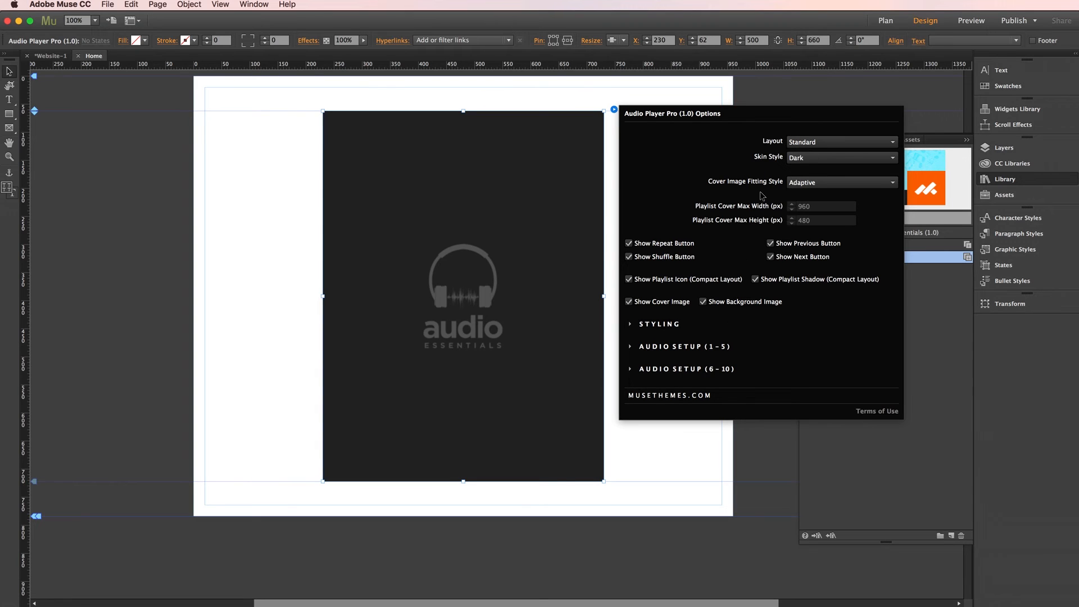
Review the Cover Image Fitting Style choices and preview the page with the Audio Pro player in Safari
{"action": "left_click", "coordinate": [825, 183]}
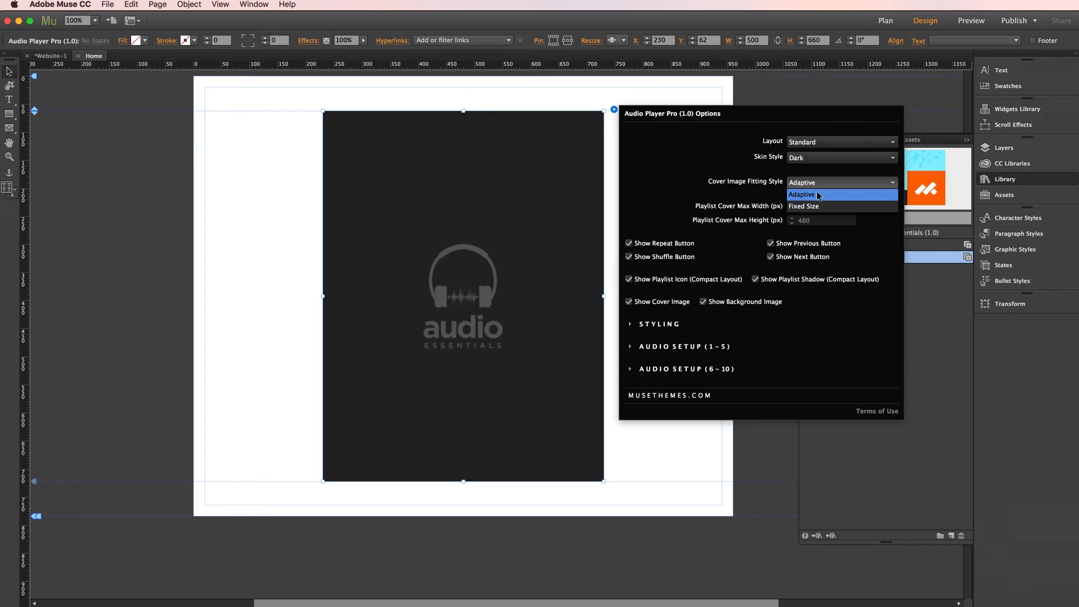
{"action": "left_click", "coordinate": [815, 181]}
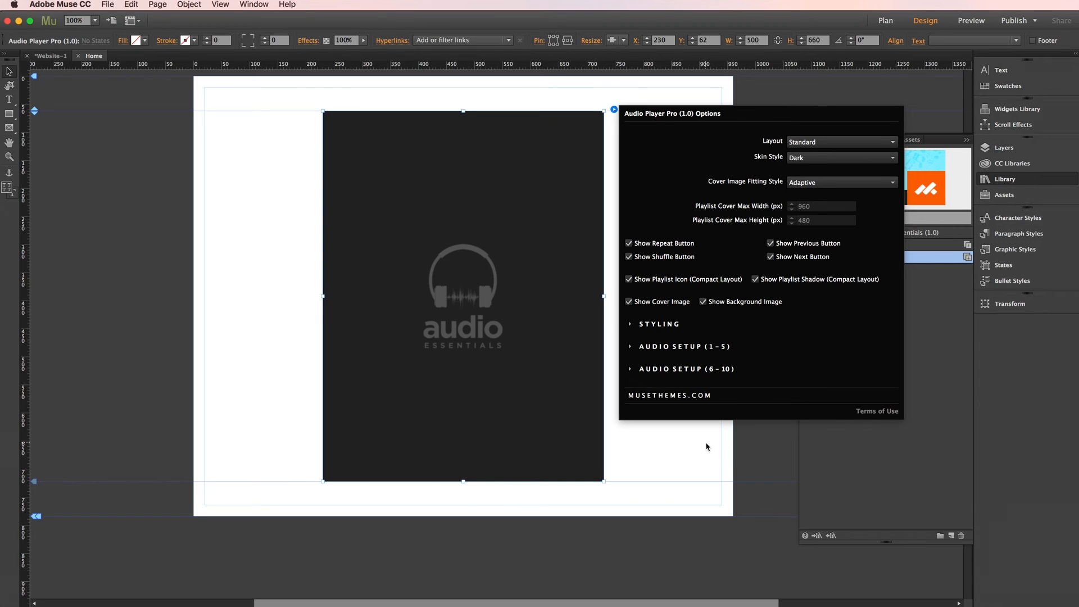
{"action": "left_click", "coordinate": [691, 435]}
{"action": "key", "text": "super+shift+e"}
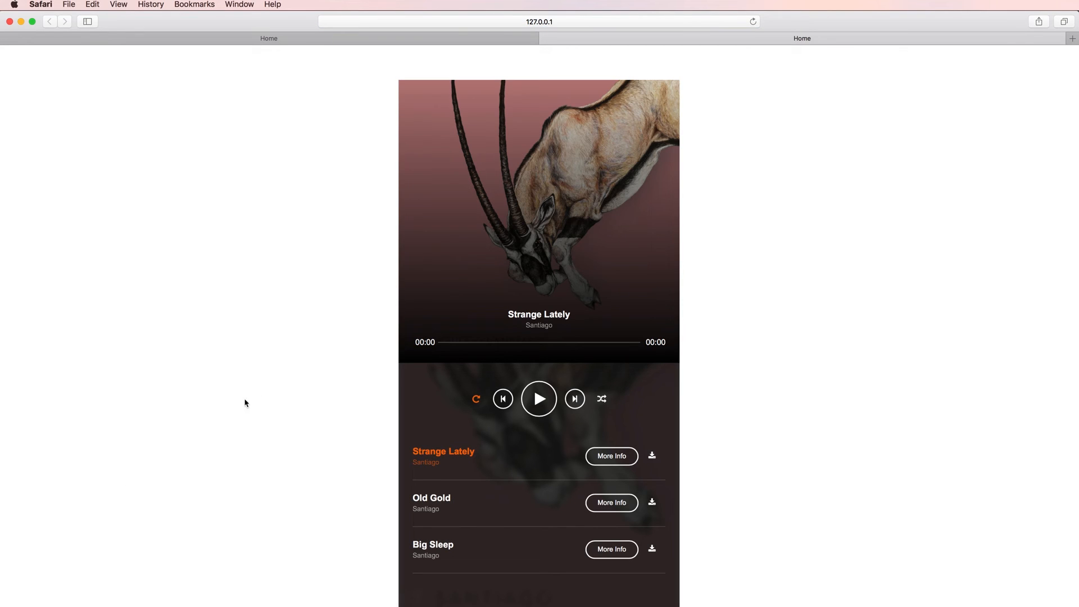
Test the More Info link of Strange Lately, return to the player page, and play and pause the track
{"action": "left_click", "coordinate": [611, 455]}
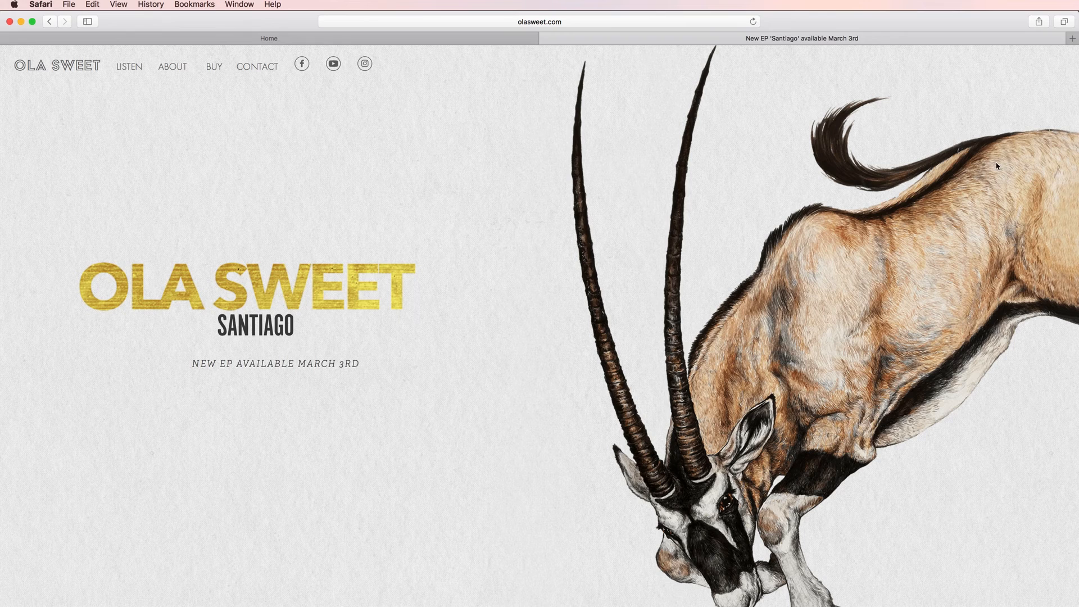
{"action": "left_click", "coordinate": [52, 23]}
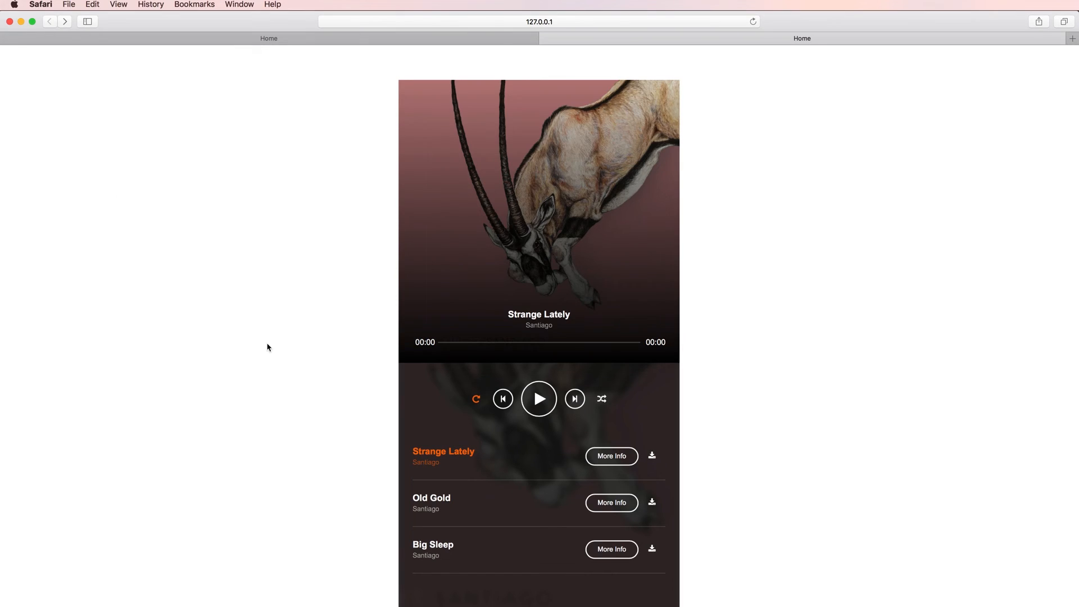
{"action": "left_click", "coordinate": [538, 400]}
{"action": "left_click", "coordinate": [550, 404]}
Return to Adobe Muse and set the Audio Pro widget's Cover Image Fitting Style to Fixed Size
{"action": "key", "text": "super+Tab"}
{"action": "left_click", "coordinate": [614, 110]}
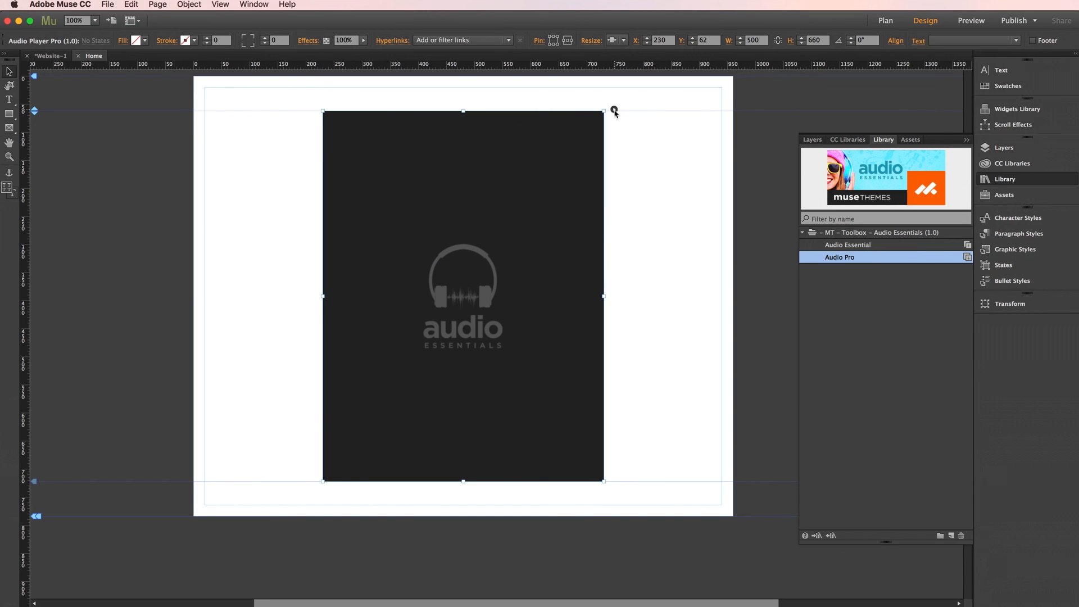
{"action": "left_click", "coordinate": [787, 183]}
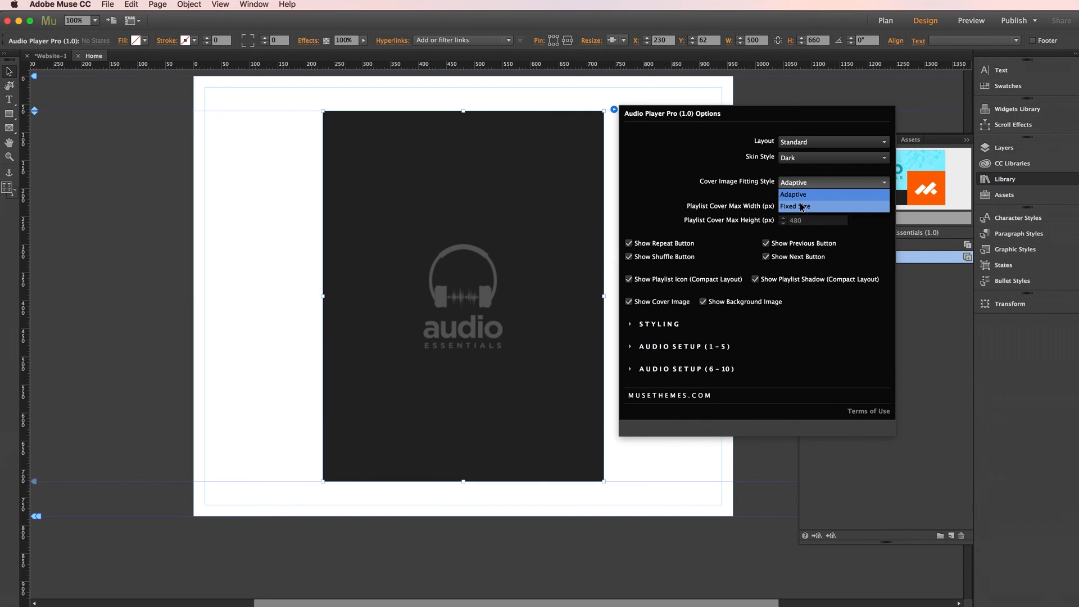
{"action": "left_click", "coordinate": [802, 207]}
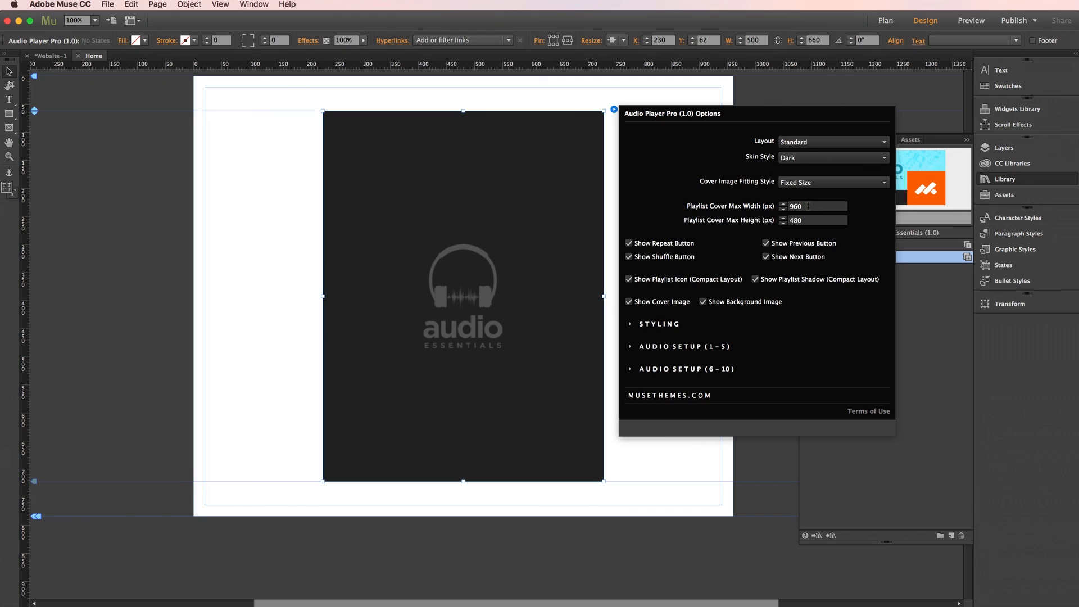
Set the playlist cover's maximum width and height to 300 px and preview the page in Safari
{"action": "left_click", "coordinate": [811, 206]}
{"action": "double_click", "coordinate": [813, 206]}
{"action": "key", "text": "Tab"}
{"action": "type", "text": "3"}
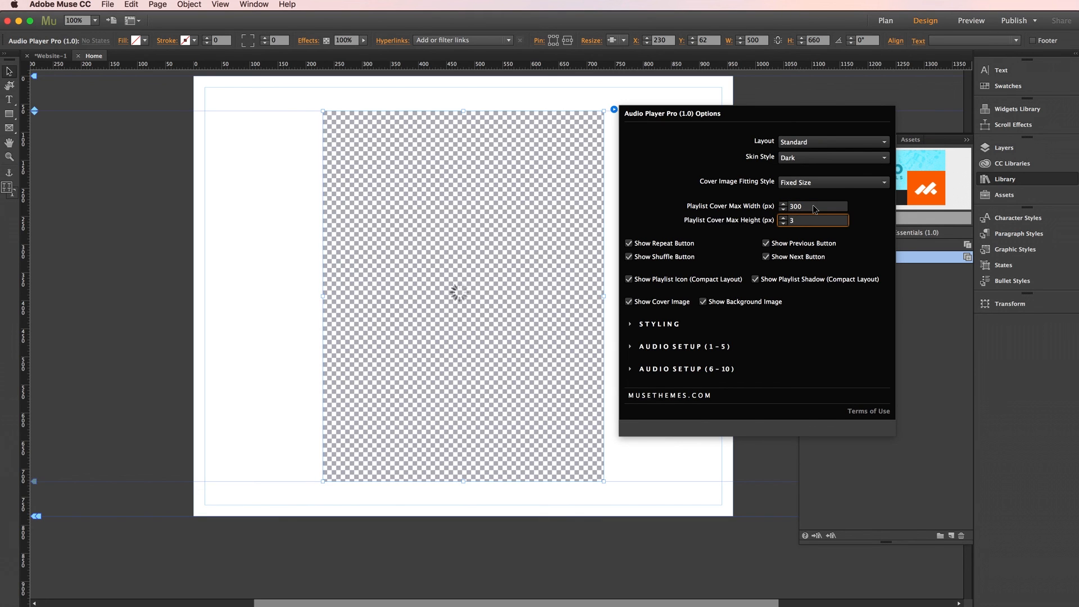
{"action": "type", "text": "00"}
{"action": "key", "text": "Return"}
{"action": "key", "text": "super+alt+e"}
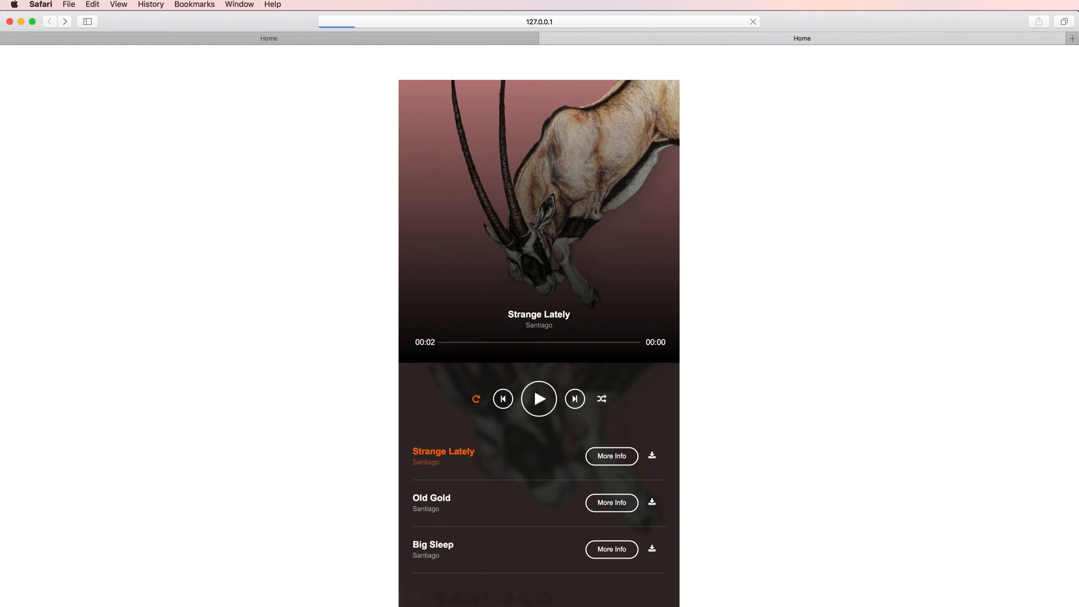